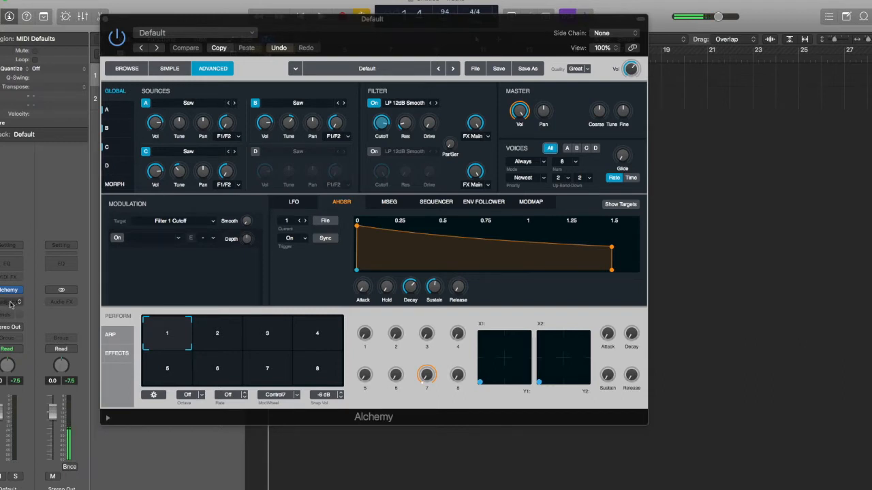
Show the effects section and load an active Delay into the first slot of the main effects rack
{"action": "left_click", "coordinate": [116, 354]}
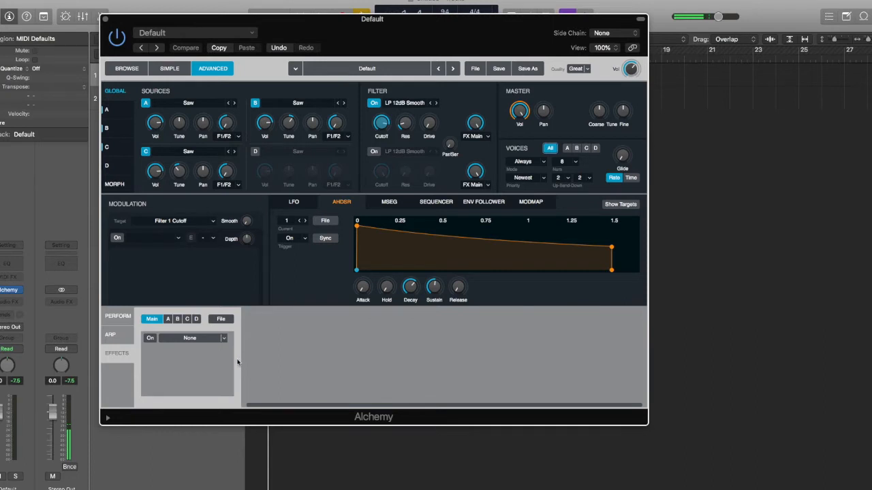
{"action": "left_click", "coordinate": [150, 338]}
{"action": "left_click", "coordinate": [223, 338]}
{"action": "mouse_move", "coordinate": [209, 332]}
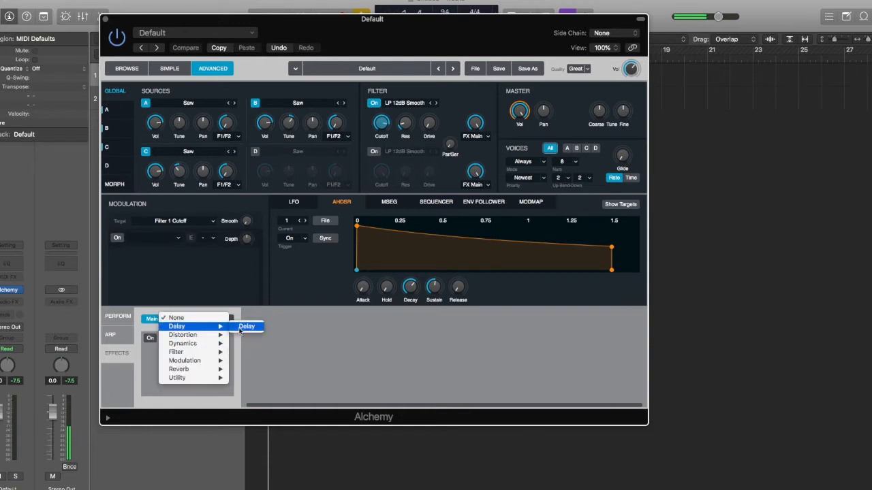
{"action": "left_click", "coordinate": [240, 329]}
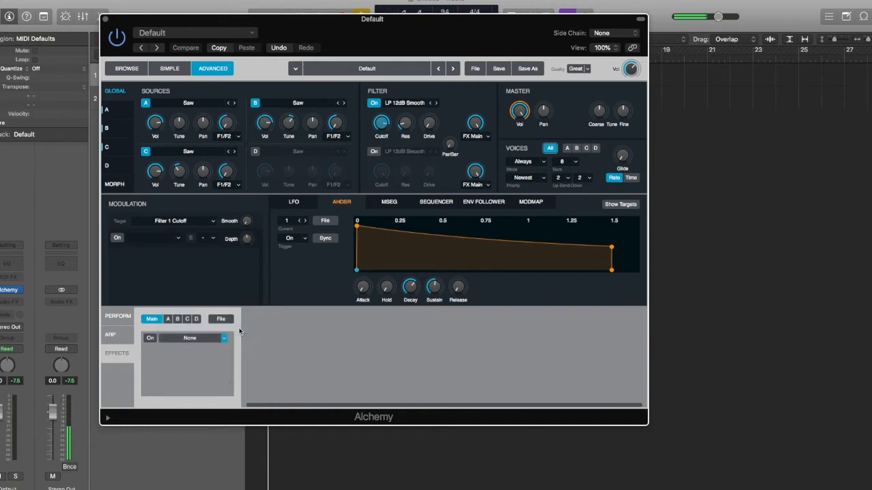
{"action": "left_click", "coordinate": [151, 339]}
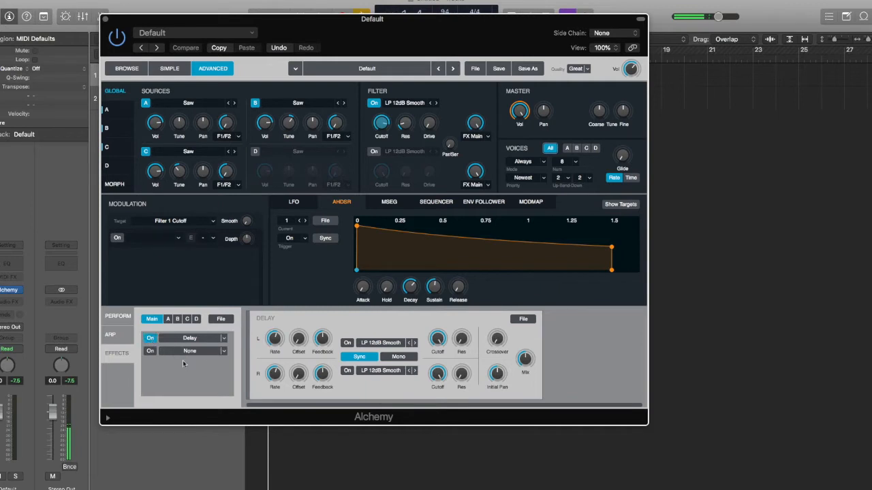
Add an Acoustic Reverb in the second main effects slot and a Phat Compressor in the third
{"action": "left_click", "coordinate": [223, 352]}
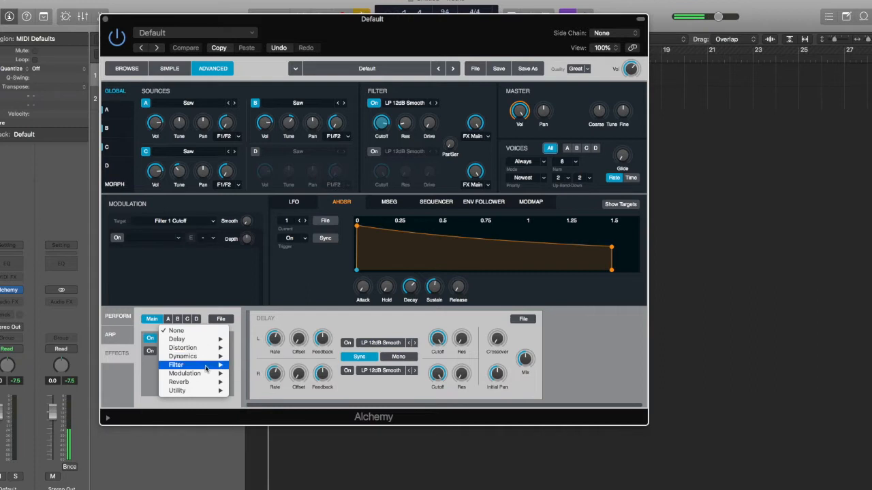
{"action": "left_click", "coordinate": [257, 382]}
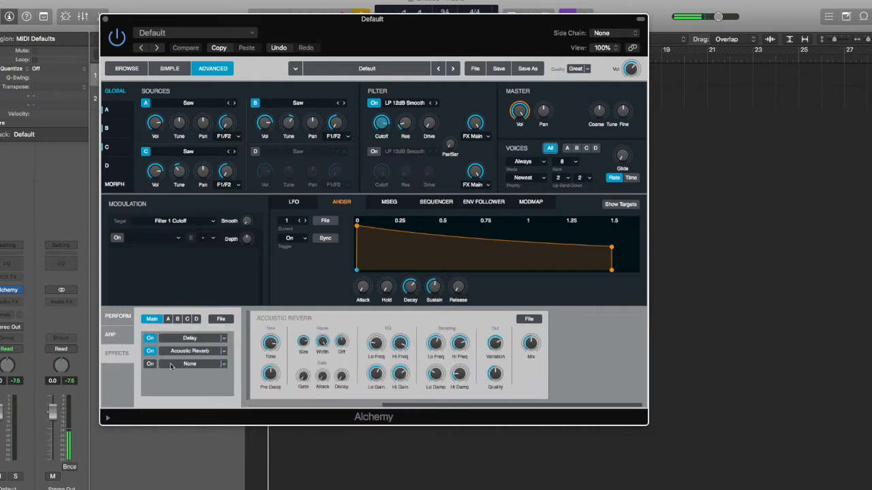
{"action": "left_click", "coordinate": [204, 364]}
{"action": "mouse_move", "coordinate": [211, 369]}
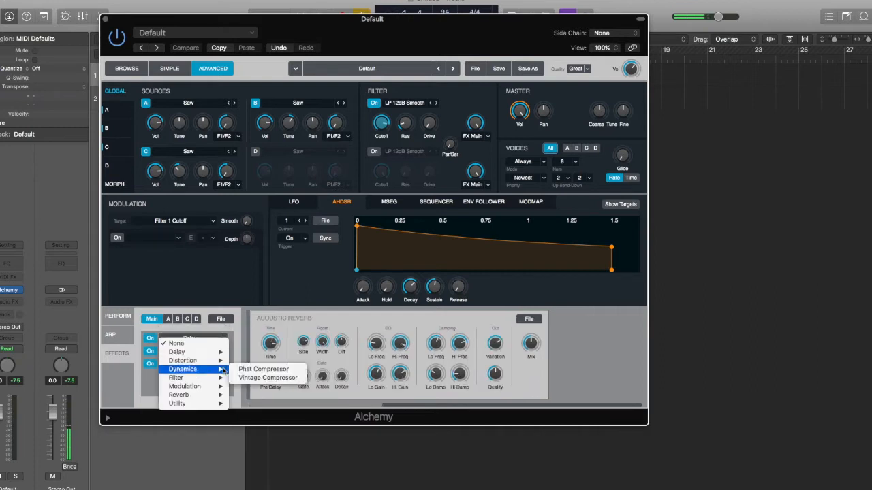
{"action": "left_click", "coordinate": [245, 369]}
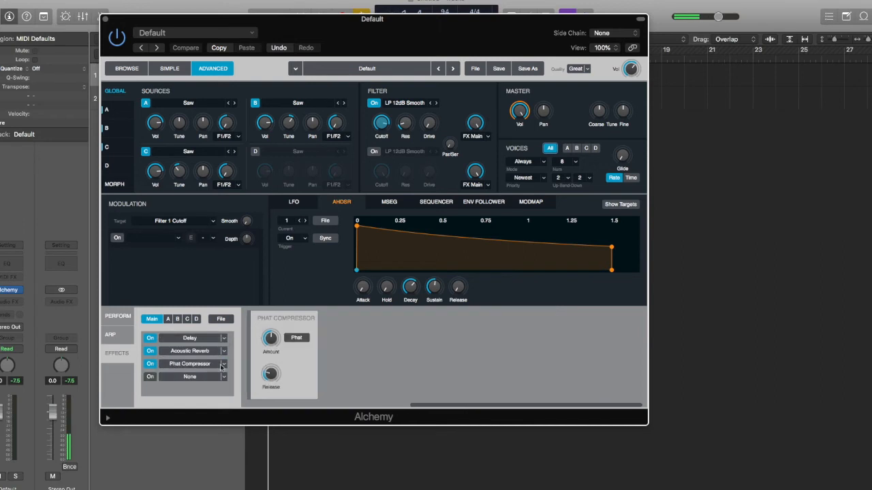
Remove the Phat Compressor and Acoustic Reverb from the main rack, keeping only the Delay switched on
{"action": "left_click", "coordinate": [223, 365]}
{"action": "left_click", "coordinate": [220, 355]}
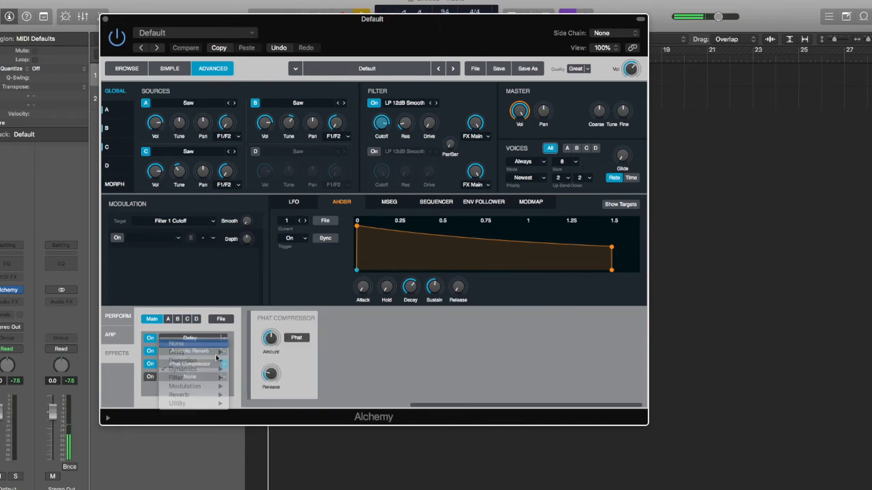
{"action": "left_click", "coordinate": [204, 364]}
{"action": "left_click", "coordinate": [194, 364]}
{"action": "left_click", "coordinate": [152, 338]}
{"action": "left_click", "coordinate": [152, 338]}
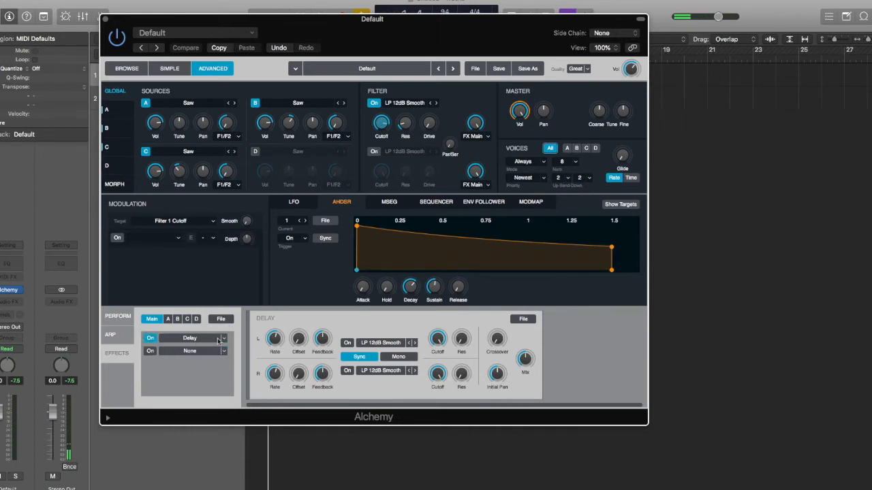
{"action": "left_click", "coordinate": [225, 339]}
{"action": "mouse_move", "coordinate": [217, 327]}
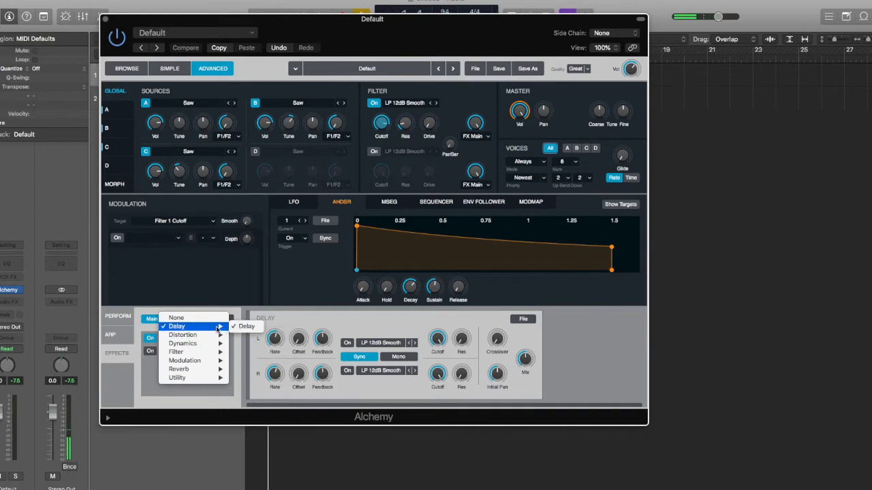
{"action": "left_click", "coordinate": [249, 369]}
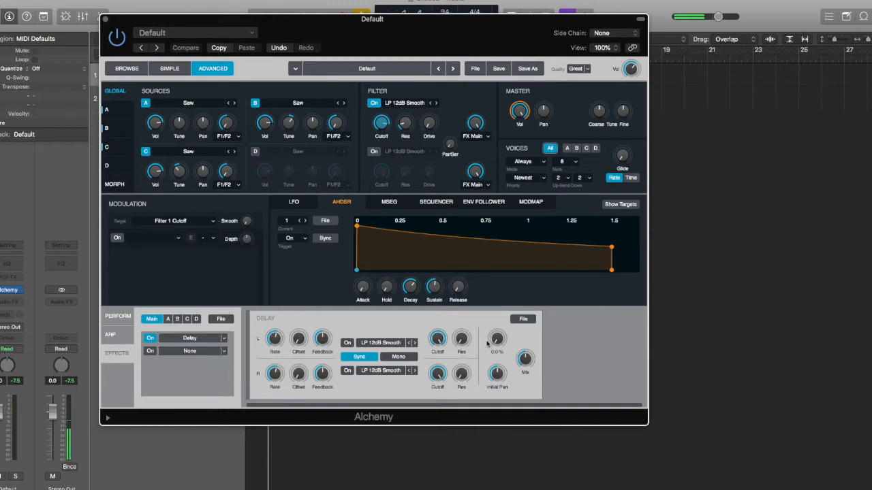
Lower the Delay's mix and try out its left and right rates, left offset and left feedback
{"action": "left_click_drag", "start_coordinate": [524, 359], "coordinate": [520, 365]}
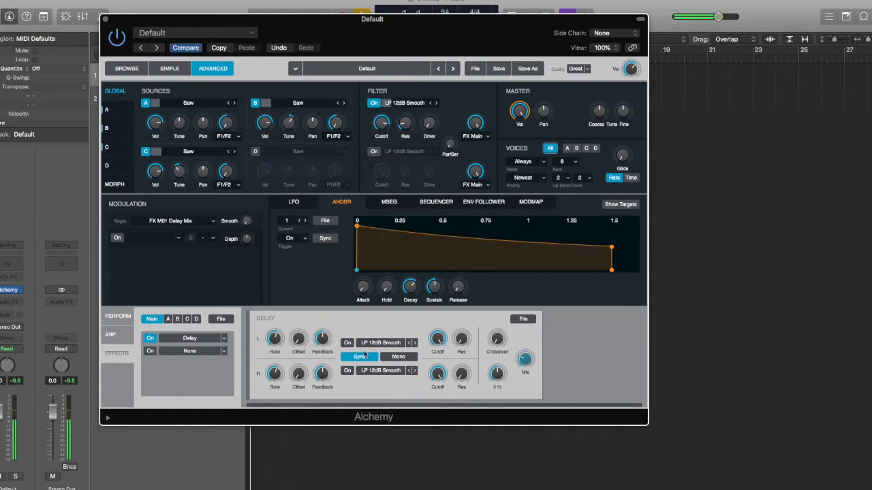
{"action": "left_click", "coordinate": [275, 339]}
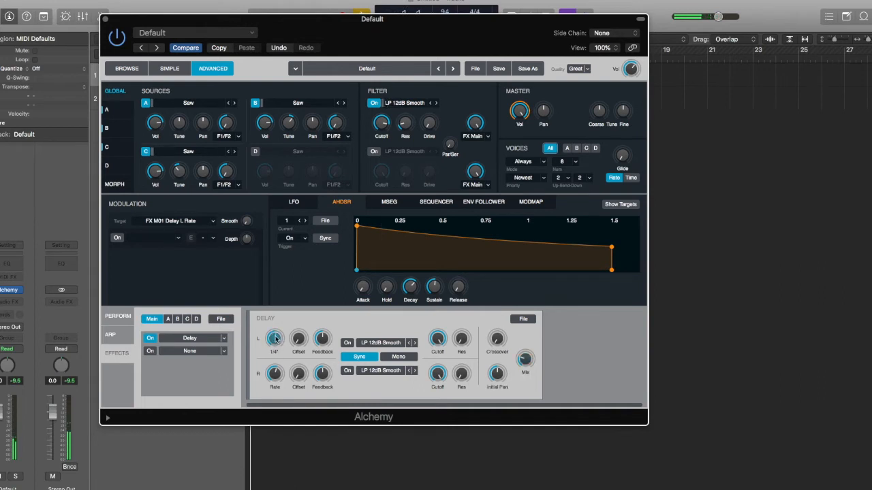
{"action": "left_click", "coordinate": [274, 374]}
{"action": "mouse_move", "coordinate": [277, 379]}
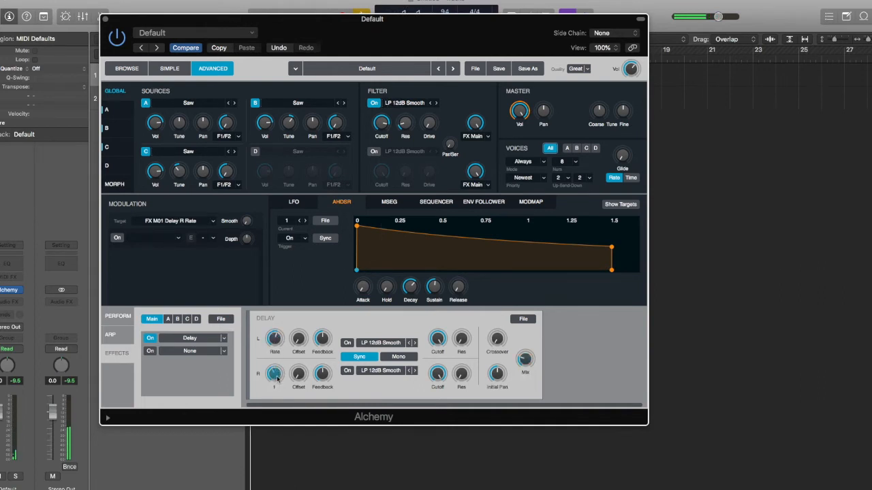
{"action": "left_click", "coordinate": [297, 346]}
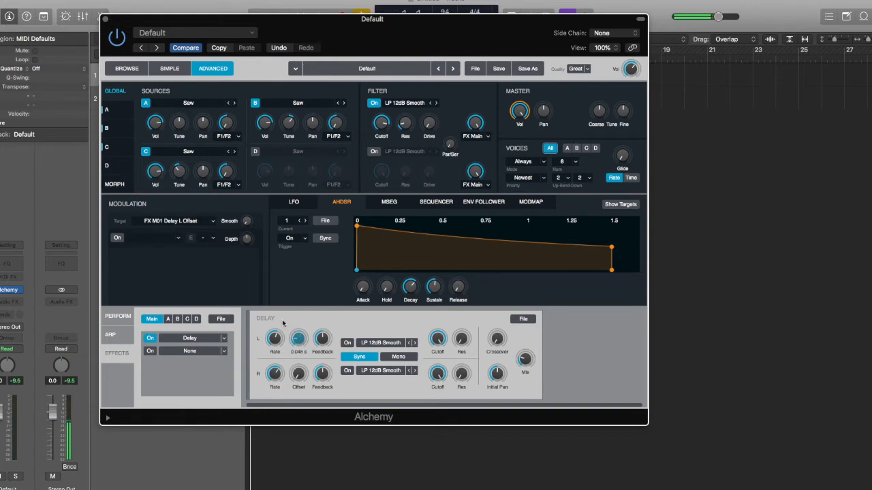
{"action": "left_click", "coordinate": [323, 341]}
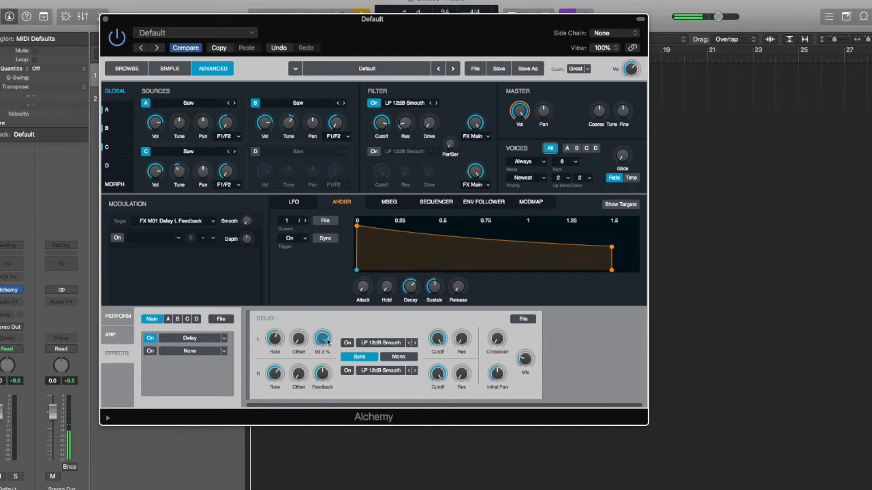
Turn off the Delay's tempo sync, try free-running rates such as 1.53 sec on the right channel, and turn sync back on
{"action": "left_click", "coordinate": [361, 363]}
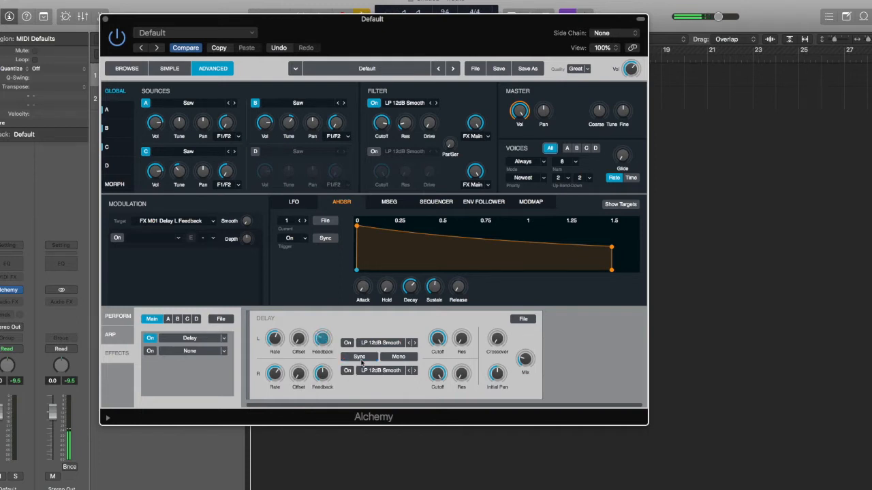
{"action": "left_click", "coordinate": [322, 373]}
{"action": "left_click", "coordinate": [275, 374]}
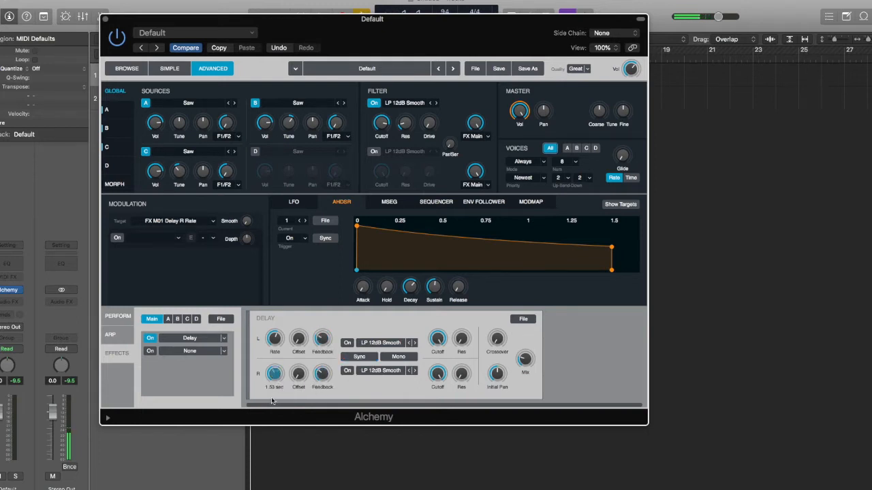
{"action": "left_click", "coordinate": [274, 340]}
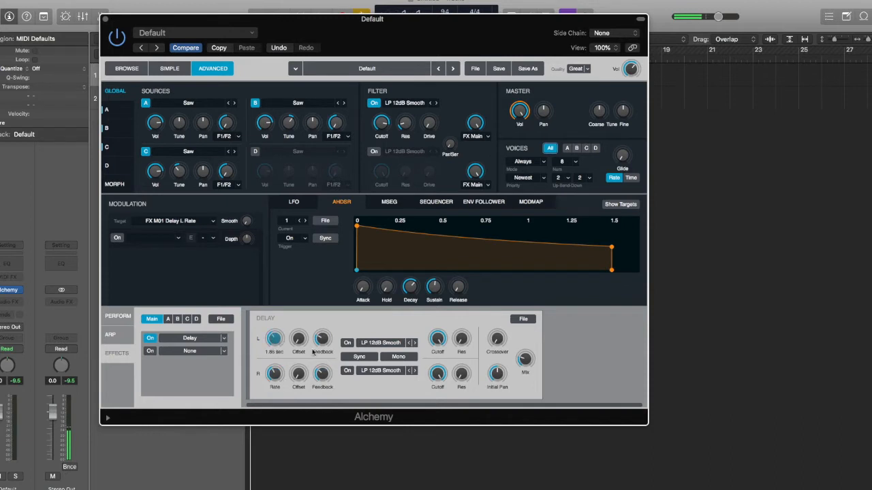
{"action": "left_click", "coordinate": [360, 357]}
Adjust the left channel's synced delay rate and switch on its LP 12dB Smooth filter with a lowered cutoff
{"action": "left_click", "coordinate": [298, 338]}
{"action": "left_click", "coordinate": [274, 338]}
{"action": "scroll", "coordinate": [279, 333], "scroll_direction": "down", "scroll_amount": 2}
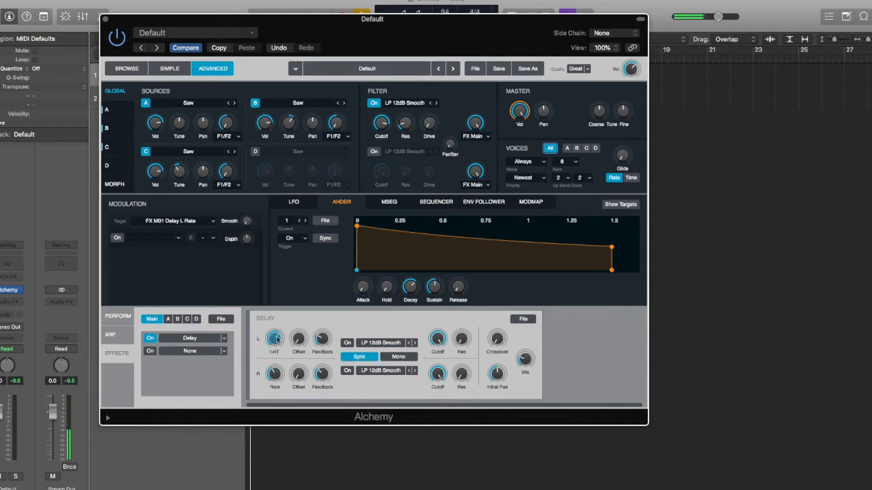
{"action": "left_click", "coordinate": [347, 344]}
{"action": "left_click", "coordinate": [437, 338]}
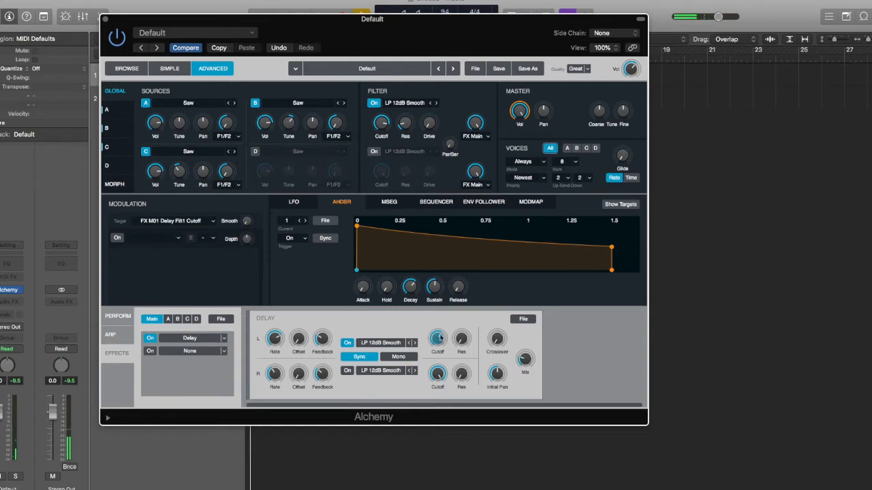
Try the Delay's crossover and initial pan controls and readjust the right channel's rate
{"action": "left_click", "coordinate": [496, 339]}
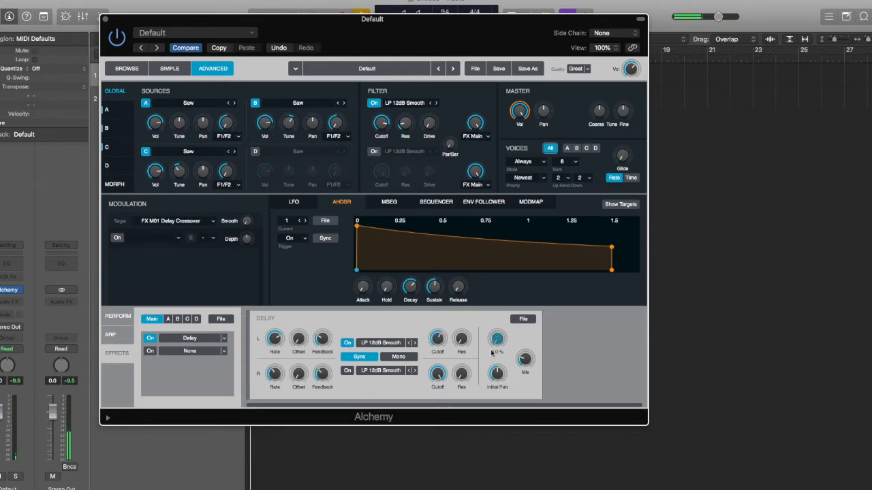
{"action": "left_click_drag", "start_coordinate": [495, 368], "coordinate": [494, 220]}
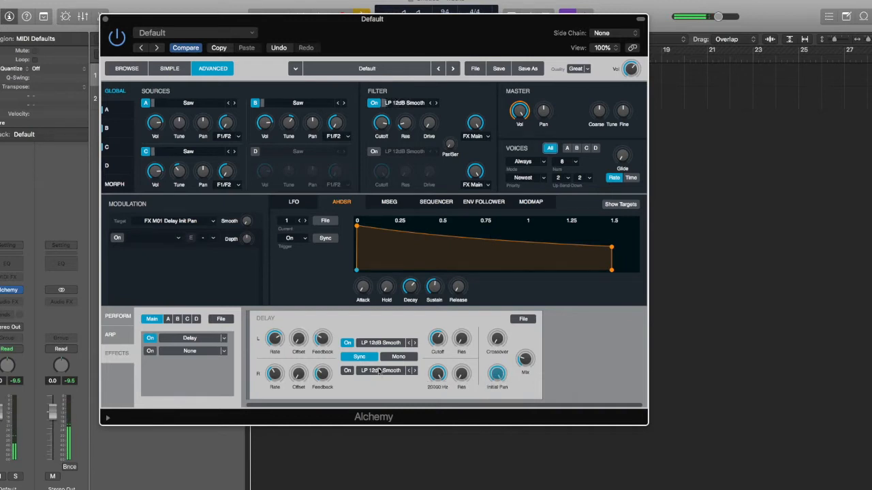
{"action": "left_click", "coordinate": [276, 374]}
{"action": "left_click", "coordinate": [496, 374]}
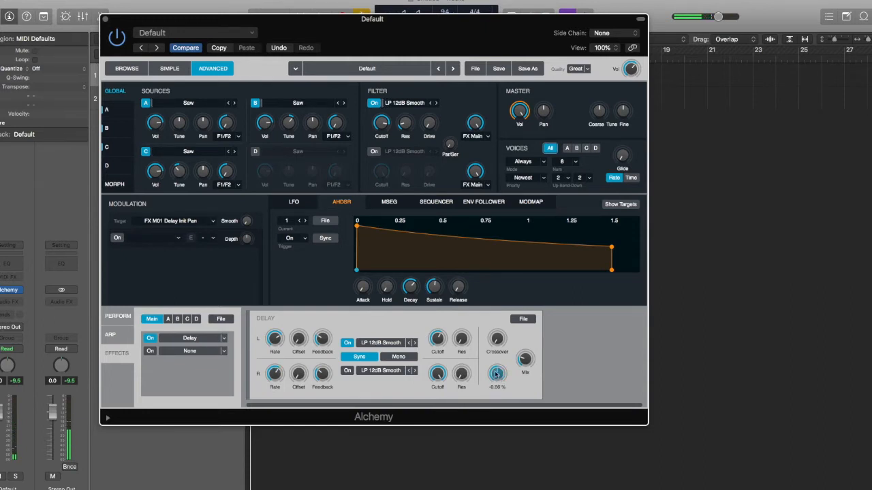
Vary the Delay's right filter cutoff and crossover, and set the left feedback to 31.8 %
{"action": "left_click", "coordinate": [434, 376]}
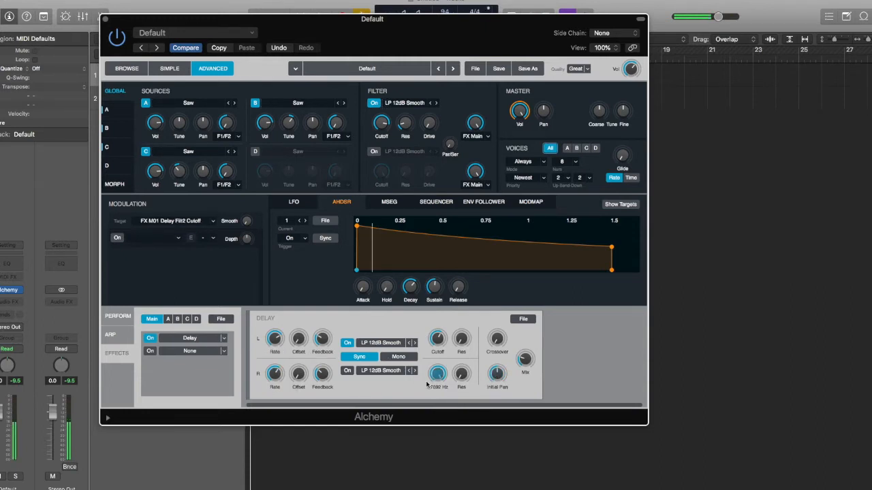
{"action": "left_click", "coordinate": [496, 338]}
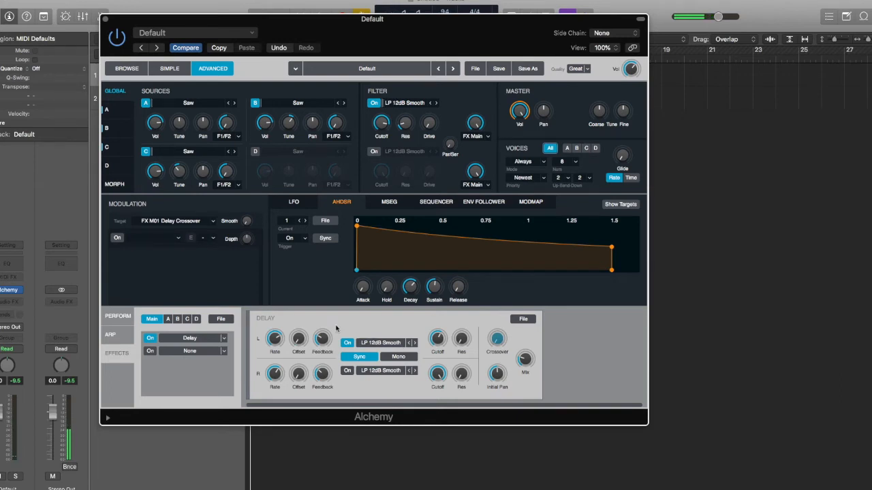
{"action": "left_click_drag", "start_coordinate": [331, 335], "coordinate": [331, 332]}
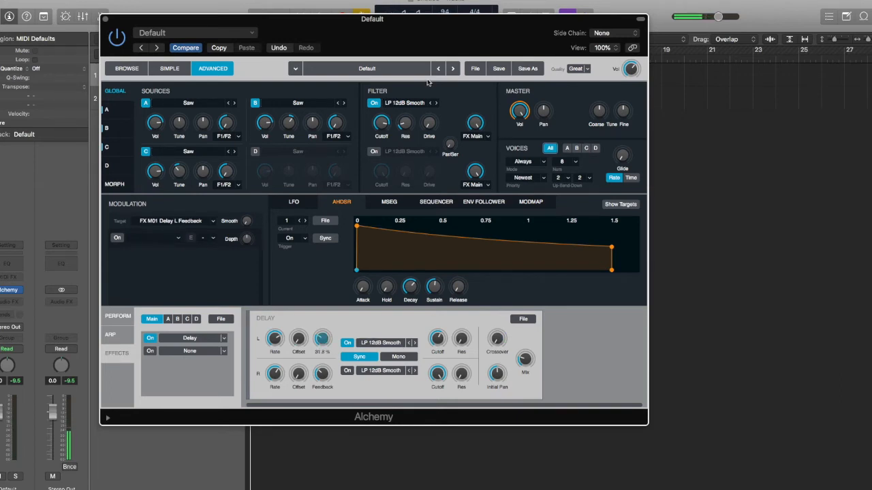
{"action": "left_click", "coordinate": [476, 68]}
{"action": "left_click", "coordinate": [452, 59]}
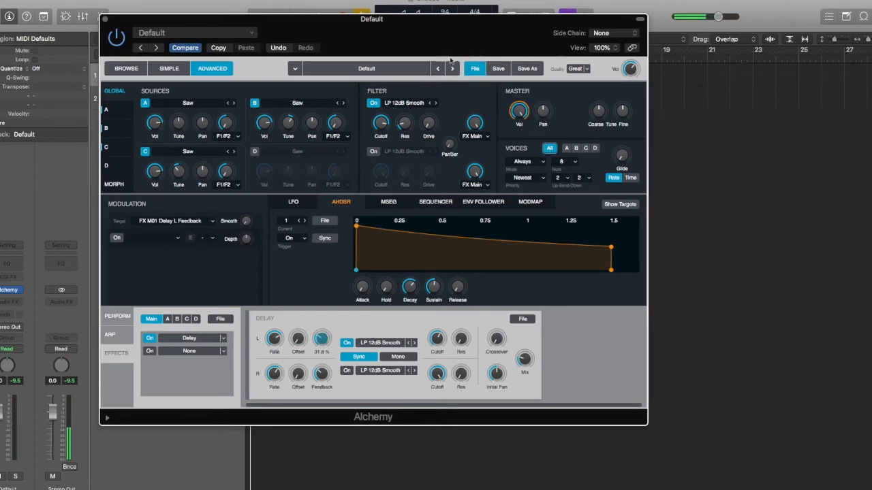
{"action": "left_click", "coordinate": [361, 68]}
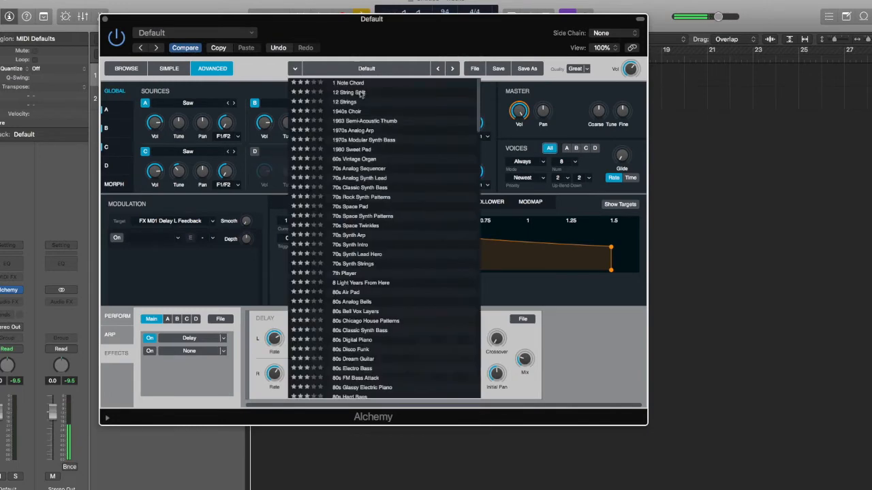
{"action": "left_click", "coordinate": [270, 318]}
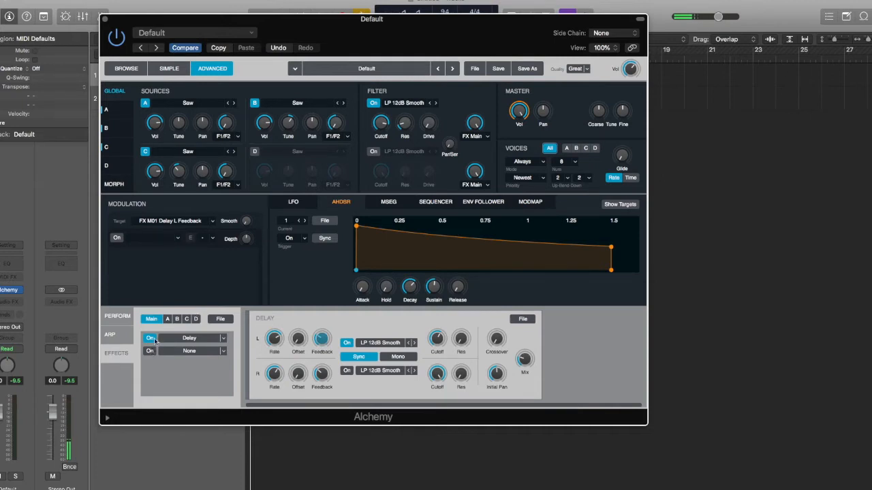
Replace the Delay in the first main effects slot with Bass Enhancer, and swap that for Distortion
{"action": "left_click", "coordinate": [223, 339]}
{"action": "mouse_move", "coordinate": [223, 338]}
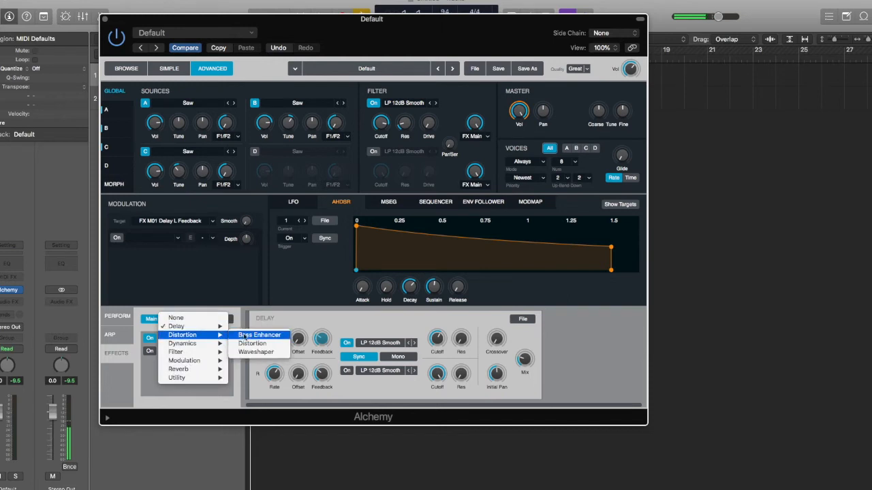
{"action": "left_click", "coordinate": [245, 336]}
{"action": "left_click", "coordinate": [224, 339]}
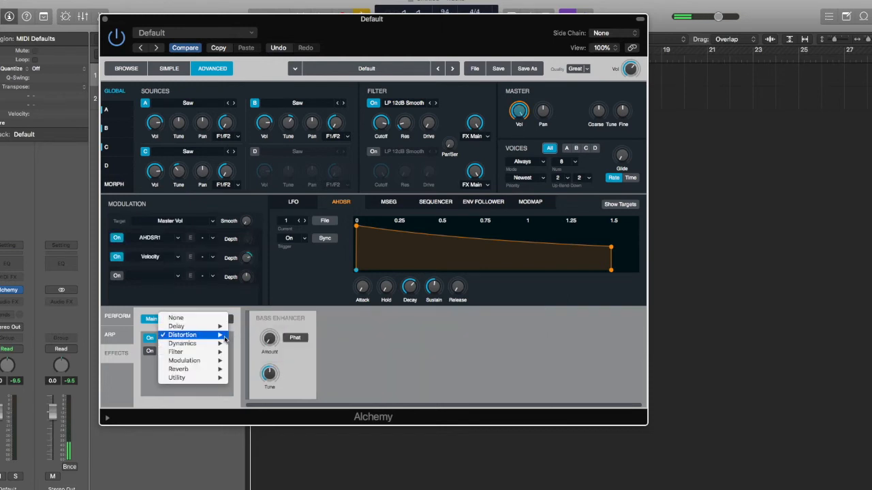
{"action": "mouse_move", "coordinate": [224, 336]}
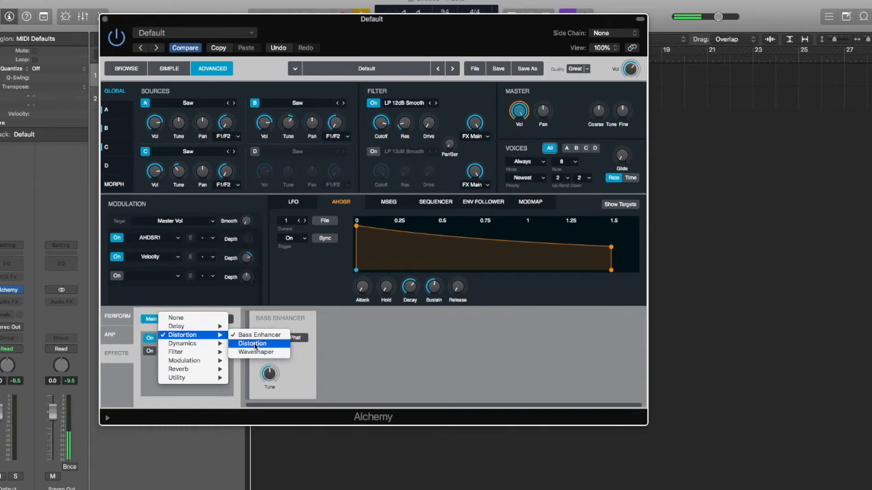
{"action": "left_click", "coordinate": [253, 343]}
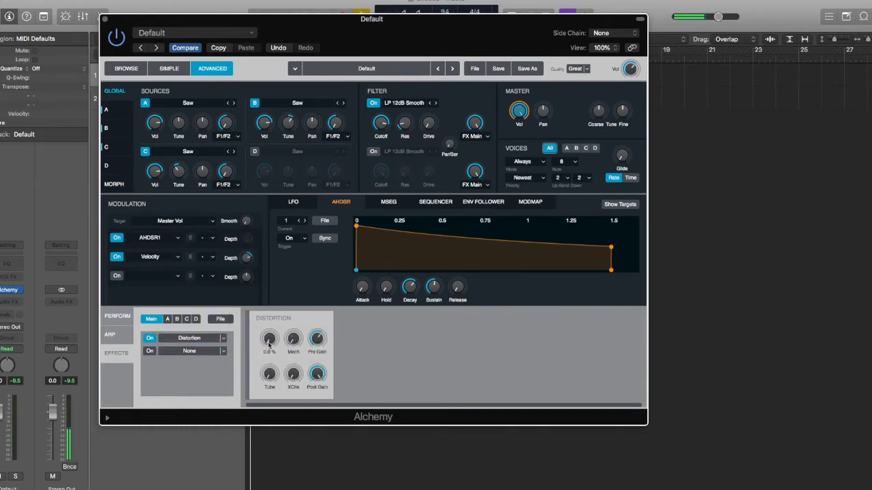
Try out the Distortion effect's Bitcrusher, Mech, XCite and Tube amounts
{"action": "left_click_drag", "start_coordinate": [269, 344], "coordinate": [268, 268]}
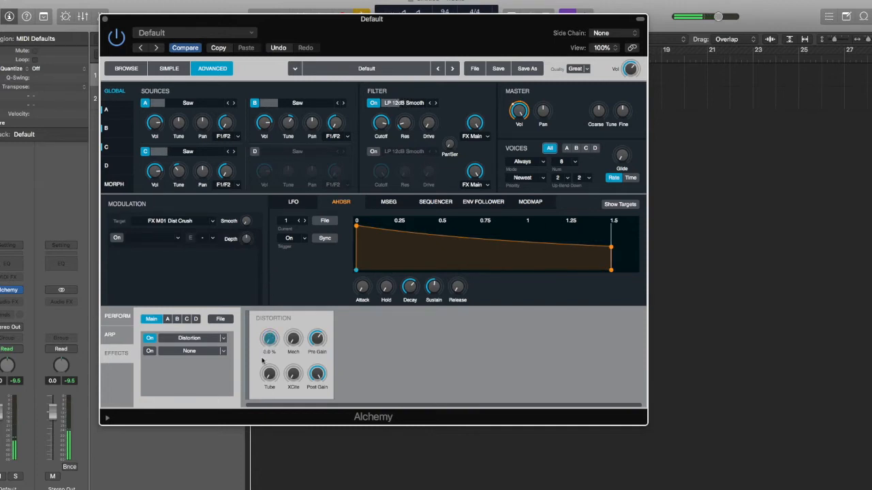
{"action": "left_click_drag", "start_coordinate": [293, 345], "coordinate": [267, 283]}
{"action": "mouse_move", "coordinate": [294, 375]}
{"action": "left_mouse_down"}
{"action": "mouse_move", "coordinate": [288, 274]}
{"action": "mouse_move", "coordinate": [285, 383]}
{"action": "left_mouse_up"}
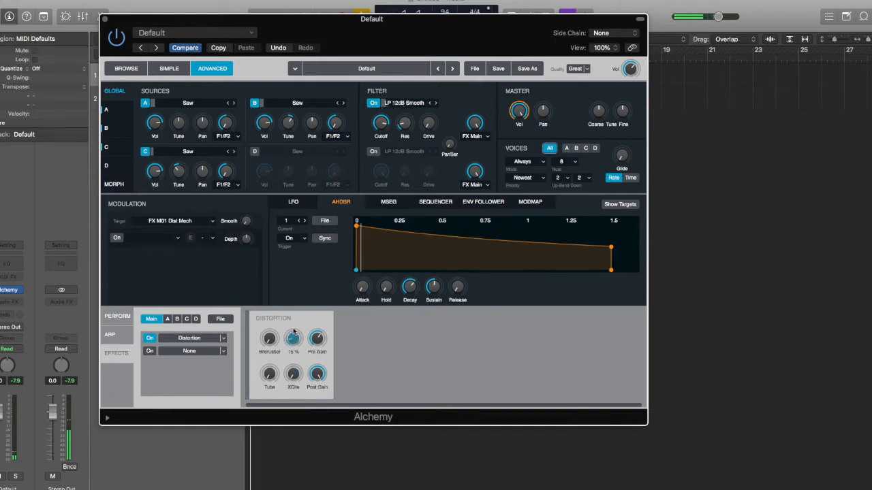
{"action": "mouse_move", "coordinate": [269, 373]}
{"action": "left_mouse_down"}
{"action": "mouse_move", "coordinate": [271, 353]}
{"action": "mouse_move", "coordinate": [269, 369]}
{"action": "left_mouse_up"}
{"action": "left_click", "coordinate": [268, 338]}
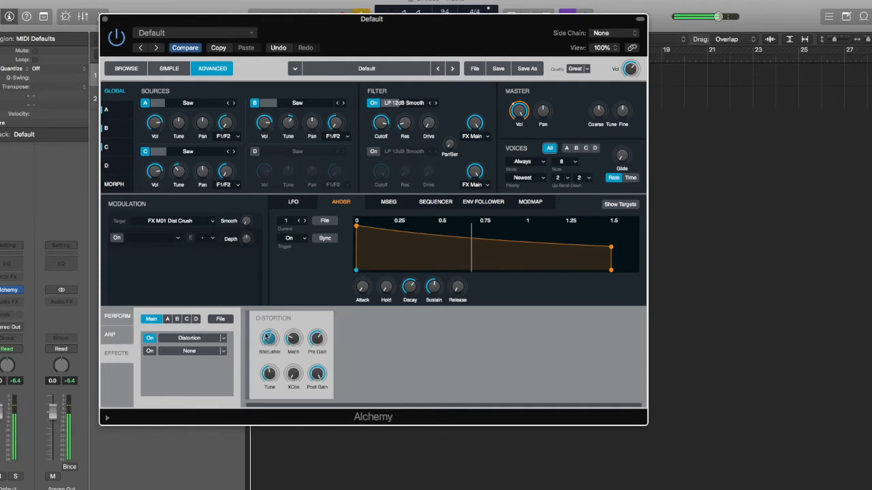
Turn the Distortion's Bitcrusher, Mech and Tube amounts back down to zero
{"action": "left_click_drag", "start_coordinate": [268, 339], "coordinate": [276, 412]}
{"action": "left_click_drag", "start_coordinate": [294, 343], "coordinate": [273, 419]}
{"action": "left_click_drag", "start_coordinate": [268, 375], "coordinate": [257, 443]}
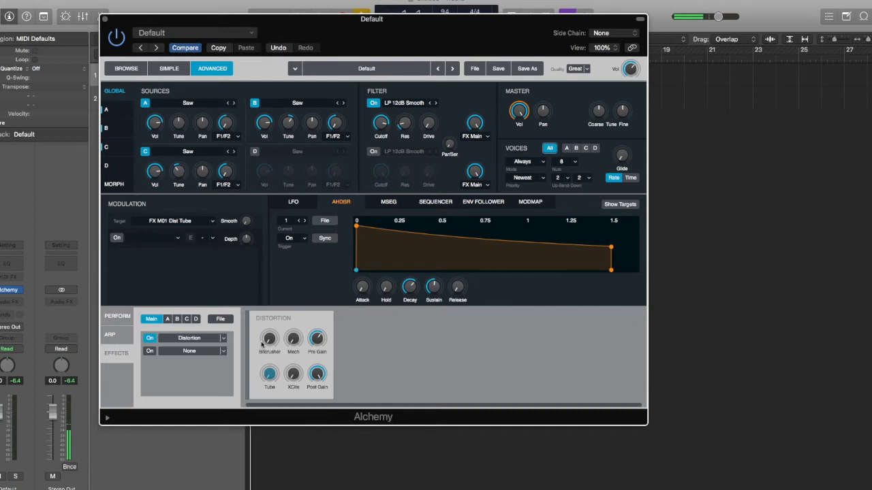
{"action": "left_click", "coordinate": [317, 374]}
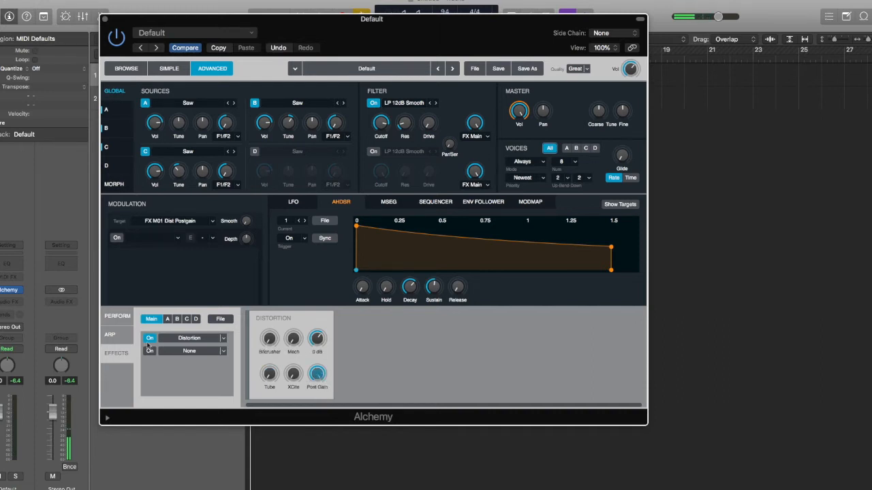
Replace the Distortion in the first main effects slot with Acoustic Reverb
{"action": "left_click", "coordinate": [223, 340]}
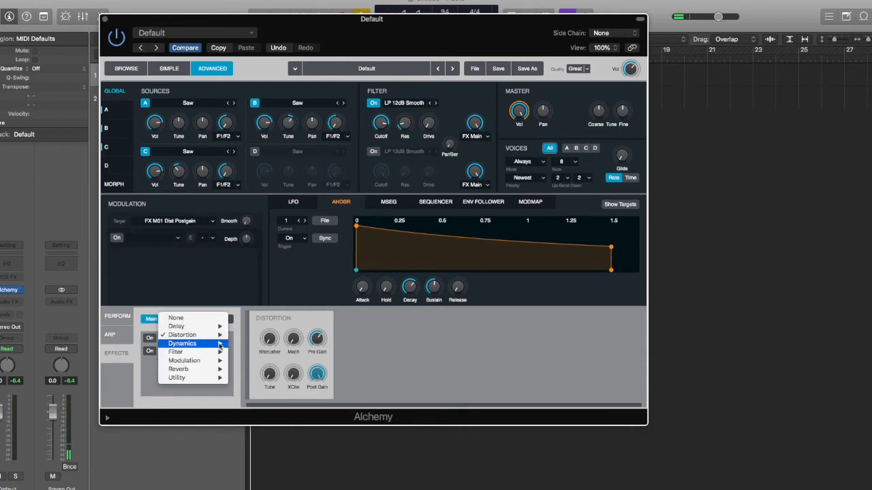
{"action": "mouse_move", "coordinate": [211, 343]}
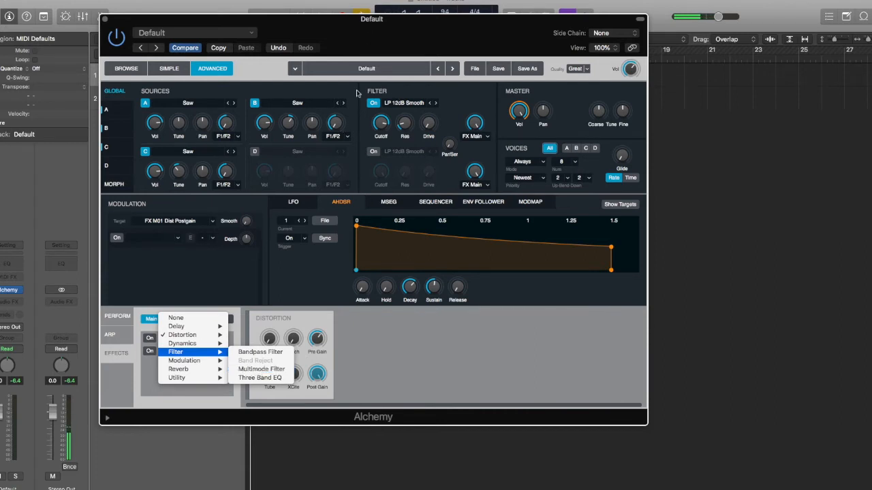
{"action": "mouse_move", "coordinate": [185, 363]}
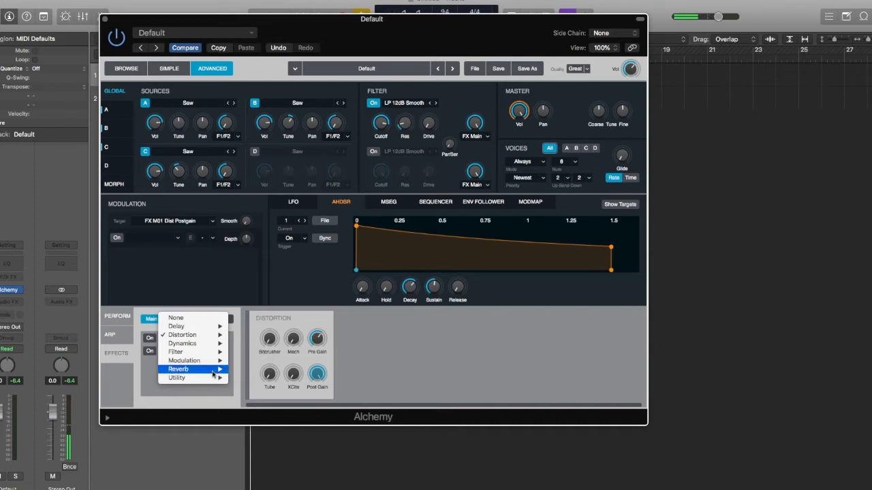
{"action": "mouse_move", "coordinate": [215, 371]}
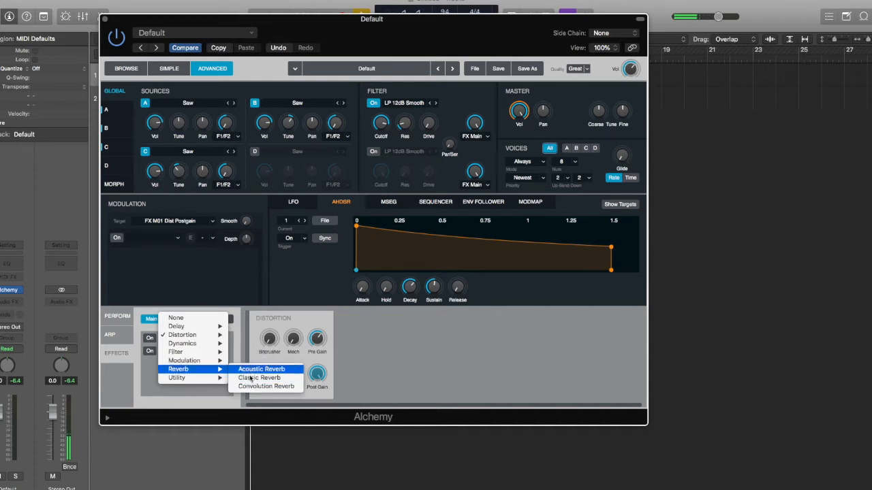
{"action": "left_click", "coordinate": [249, 372]}
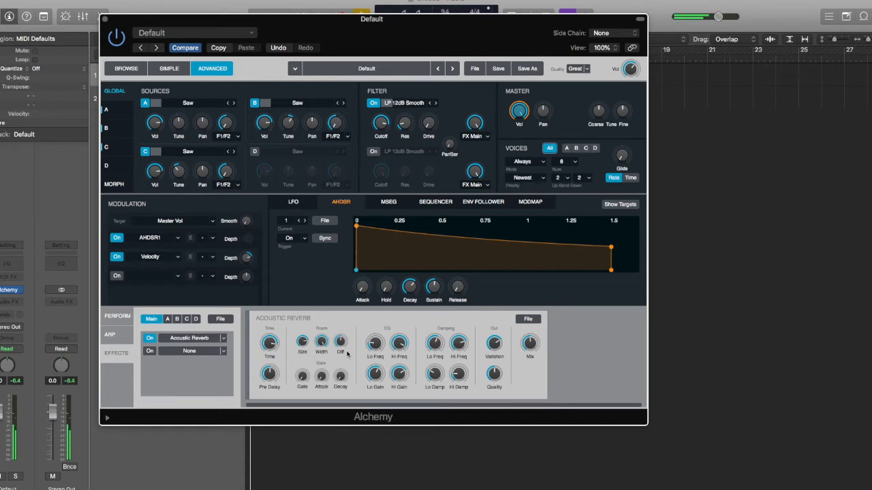
Lengthen the Acoustic Reverb's Time and adjust its Mix level
{"action": "mouse_move", "coordinate": [264, 346]}
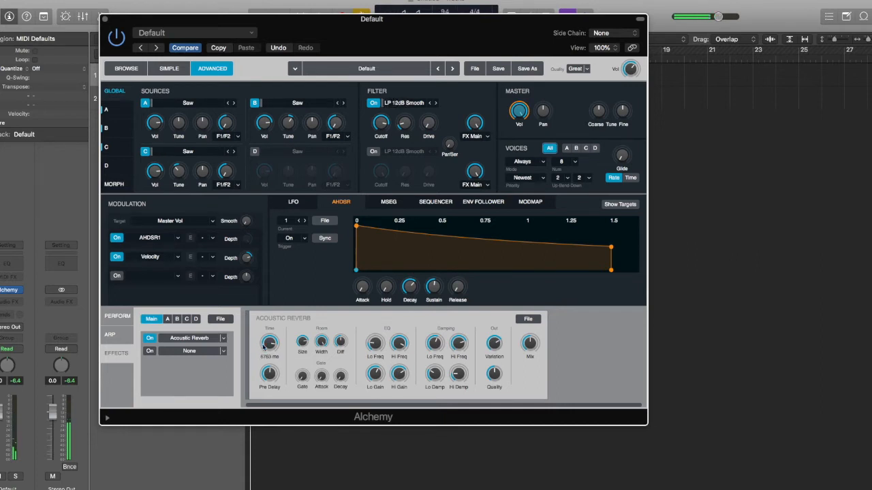
{"action": "left_click_drag", "start_coordinate": [265, 348], "coordinate": [271, 345]}
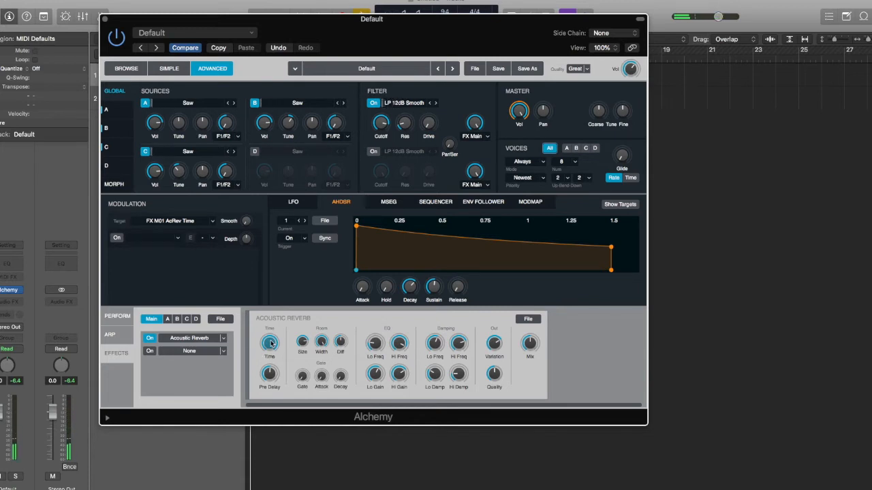
{"action": "mouse_move", "coordinate": [271, 373]}
{"action": "mouse_move", "coordinate": [302, 346]}
{"action": "mouse_move", "coordinate": [376, 355]}
{"action": "left_click", "coordinate": [529, 342]}
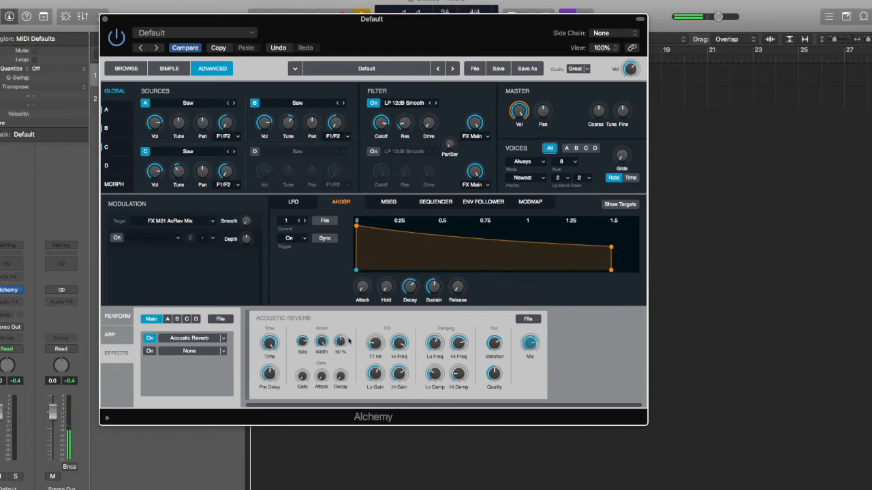
Increase the reverb's room Size and Pre Delay, and lower its Mix and Time
{"action": "left_click_drag", "start_coordinate": [302, 344], "coordinate": [308, 320]}
{"action": "left_click", "coordinate": [272, 366]}
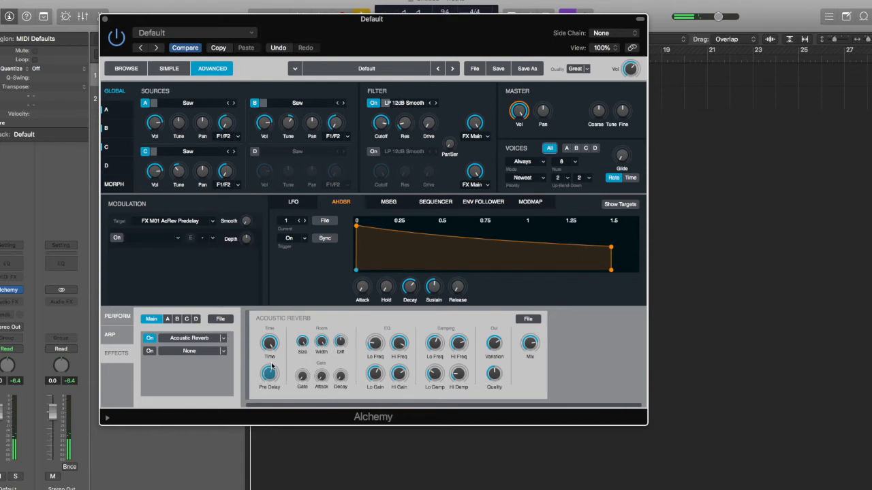
{"action": "left_click", "coordinate": [530, 344]}
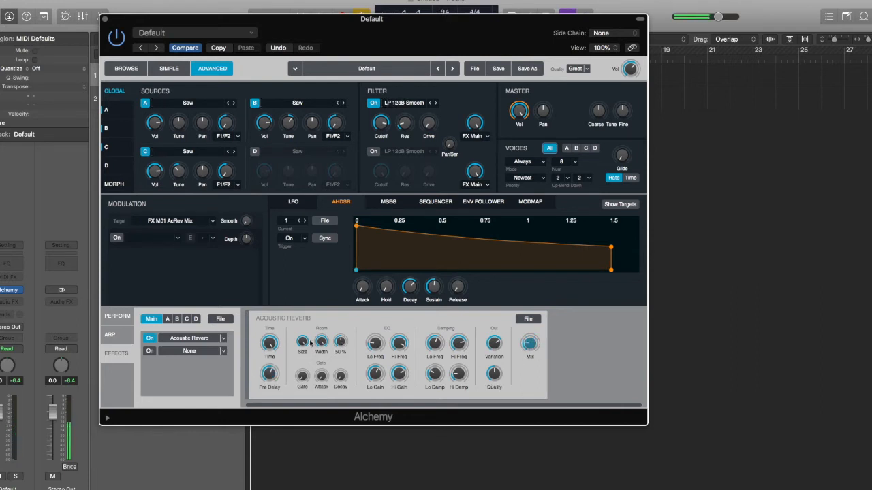
{"action": "left_click_drag", "start_coordinate": [267, 346], "coordinate": [269, 397]}
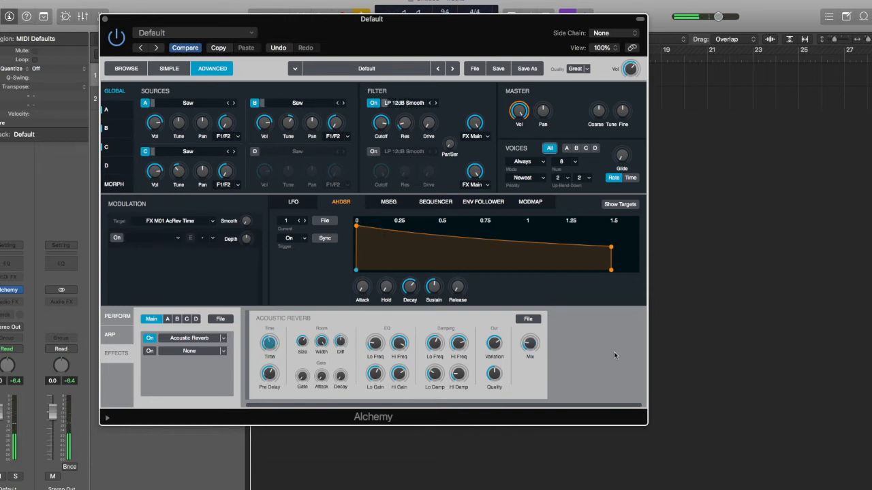
Load the Bright Slapback preset into the Acoustic Reverb, and switch to another preset from its list
{"action": "left_click", "coordinate": [530, 319]}
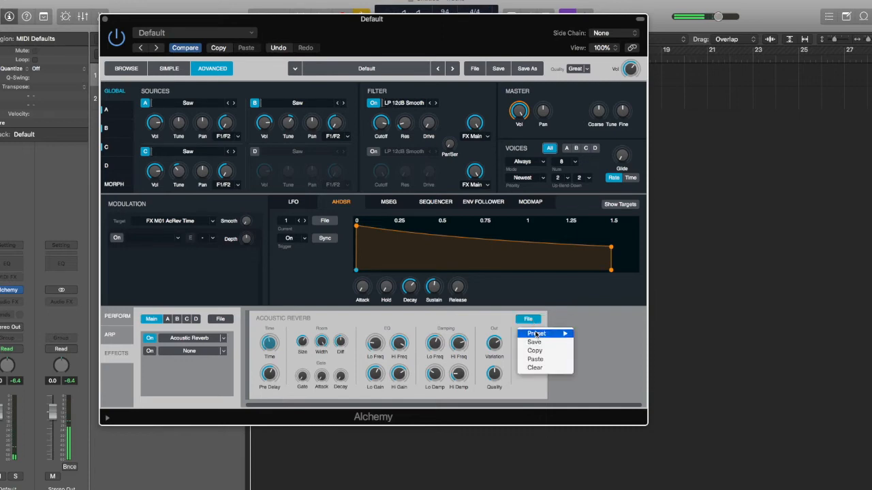
{"action": "mouse_move", "coordinate": [536, 333]}
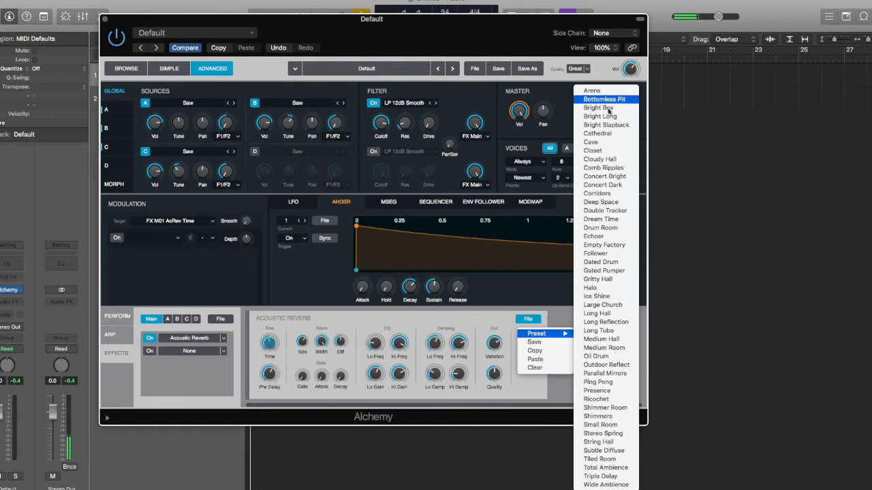
{"action": "left_click", "coordinate": [604, 124]}
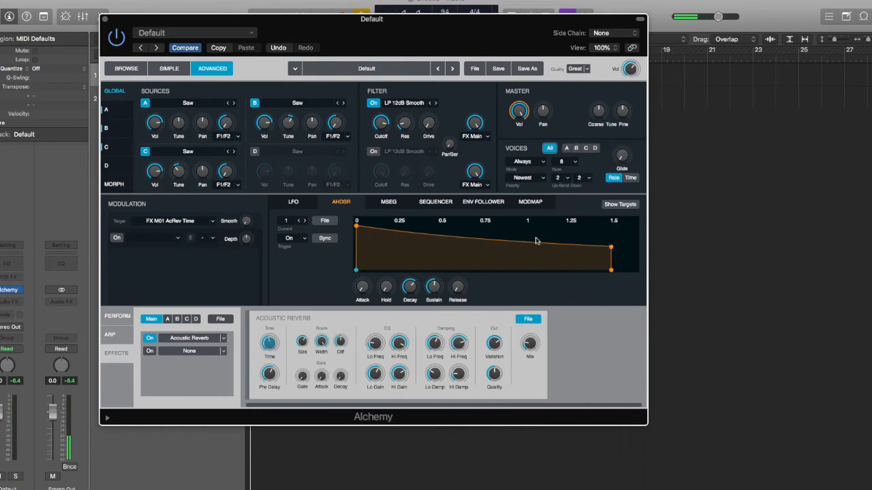
{"action": "left_click", "coordinate": [528, 319]}
{"action": "mouse_move", "coordinate": [537, 334]}
{"action": "left_click", "coordinate": [605, 332]}
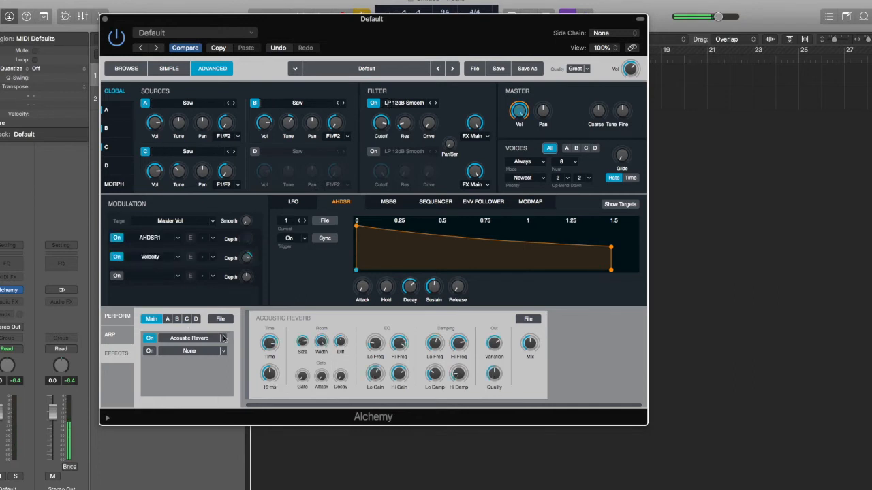
Replace the Acoustic Reverb in the first main effects slot with Phat Compressor
{"action": "left_click", "coordinate": [224, 338]}
{"action": "mouse_move", "coordinate": [220, 346]}
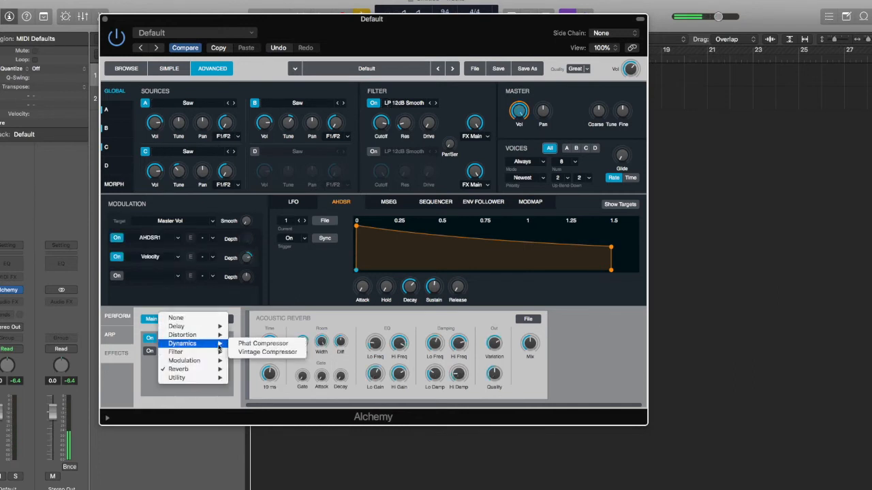
{"action": "left_click", "coordinate": [263, 343]}
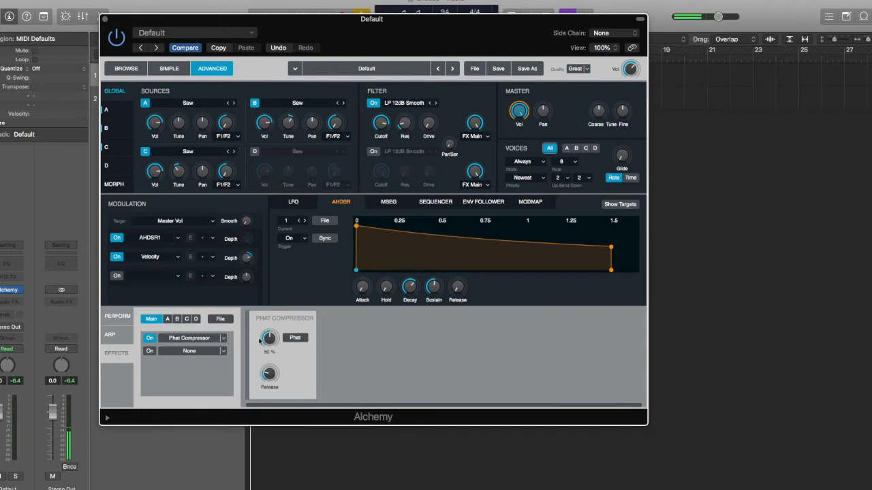
Swap the Phat Compressor for Delay and load its Mono Degrade preset
{"action": "left_click", "coordinate": [224, 338]}
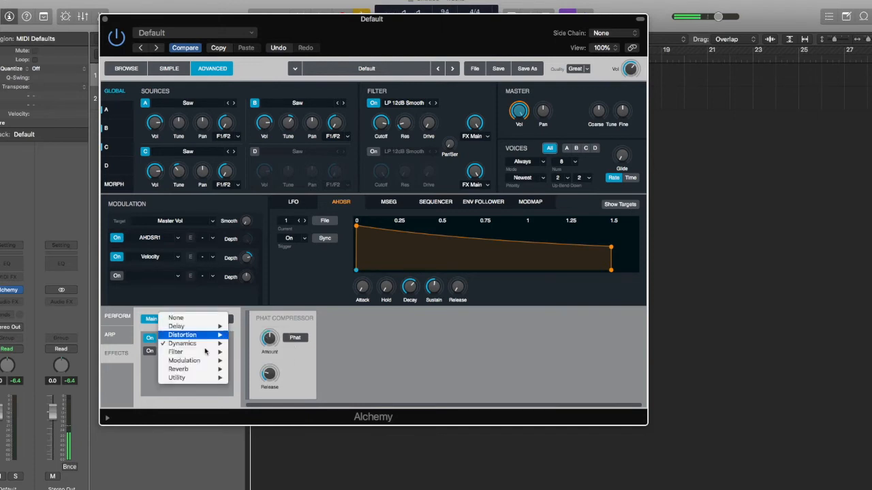
{"action": "mouse_move", "coordinate": [205, 353]}
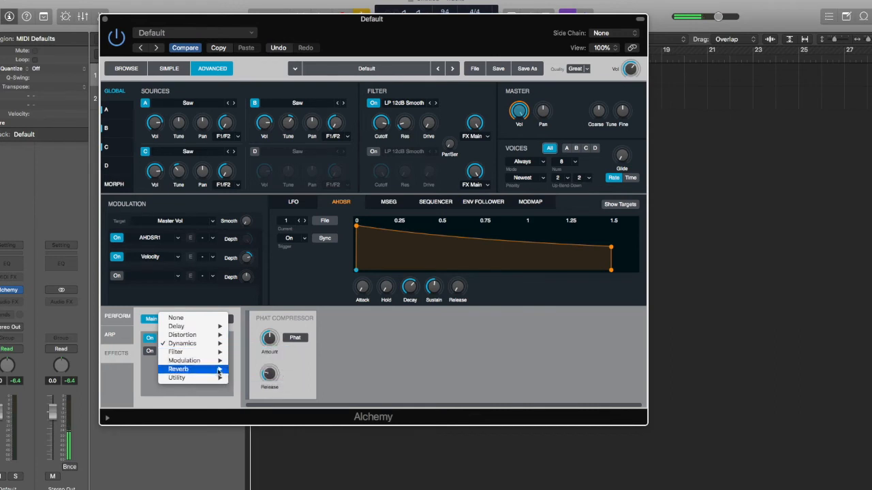
{"action": "mouse_move", "coordinate": [198, 326]}
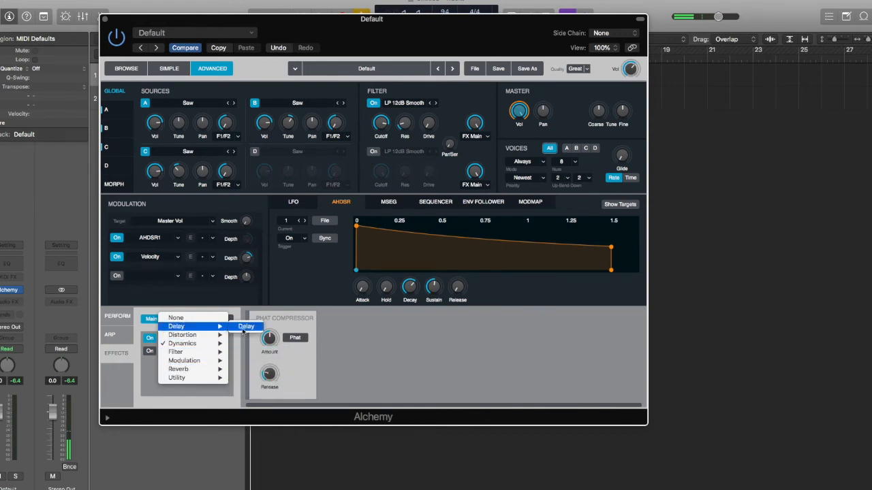
{"action": "left_click", "coordinate": [241, 327]}
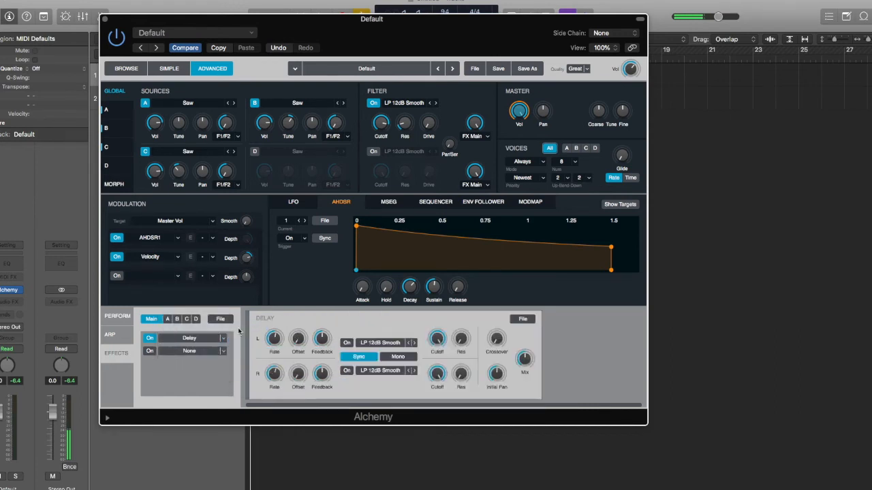
{"action": "left_click", "coordinate": [521, 320]}
{"action": "mouse_move", "coordinate": [519, 334]}
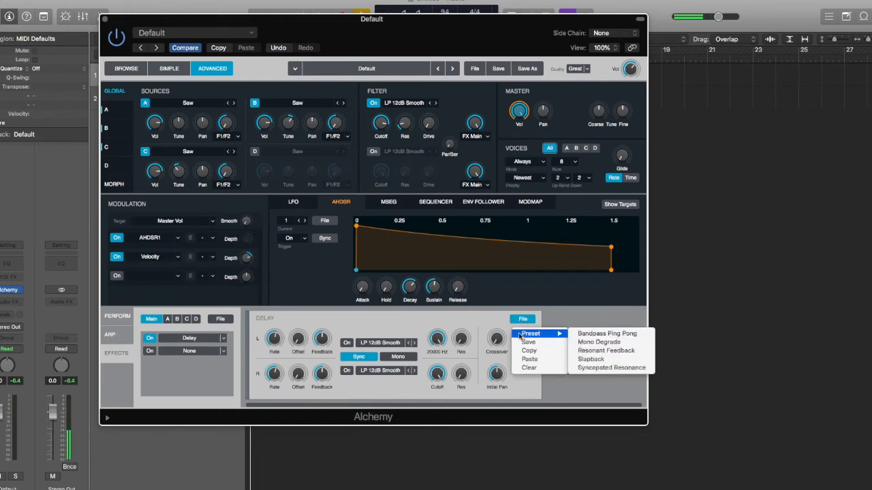
{"action": "left_click", "coordinate": [615, 343]}
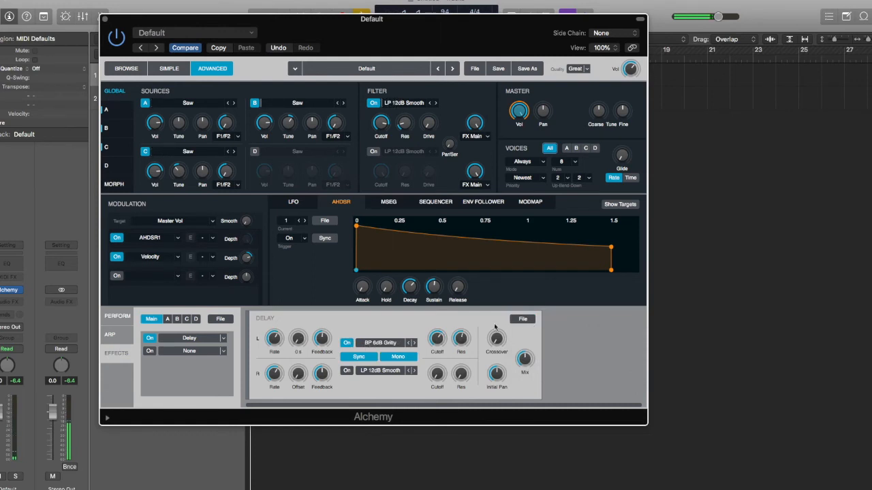
Adjust the Delay's left and right rates, offsets and feedback, setting the right feedback to 34.8 %
{"action": "left_click", "coordinate": [523, 319]}
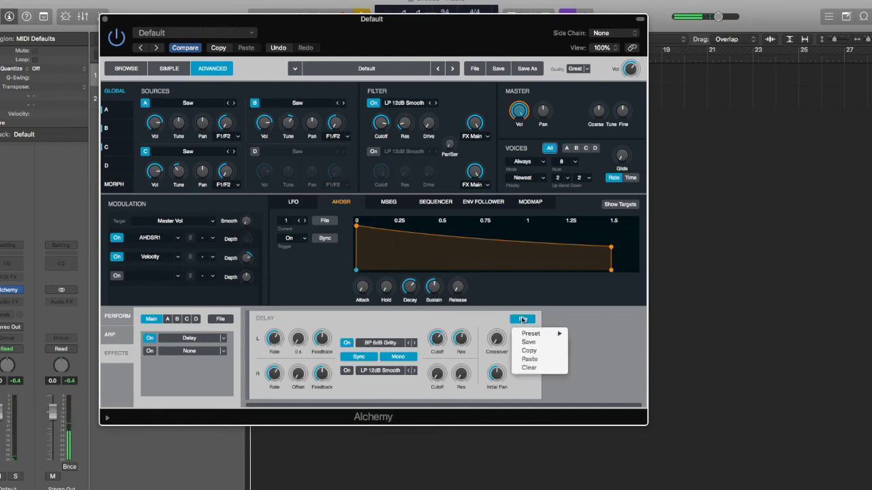
{"action": "left_click", "coordinate": [469, 322]}
{"action": "left_click", "coordinate": [273, 339]}
{"action": "left_click", "coordinate": [274, 373]}
{"action": "left_click", "coordinate": [297, 339]}
{"action": "left_click", "coordinate": [322, 373]}
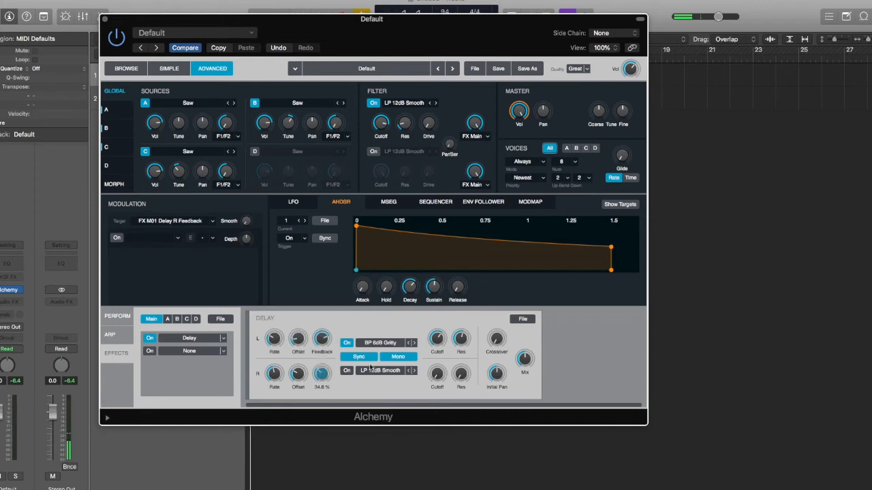
Save the current Delay settings as a preset named "CB Delay"
{"action": "left_click", "coordinate": [522, 319]}
{"action": "left_click", "coordinate": [529, 342]}
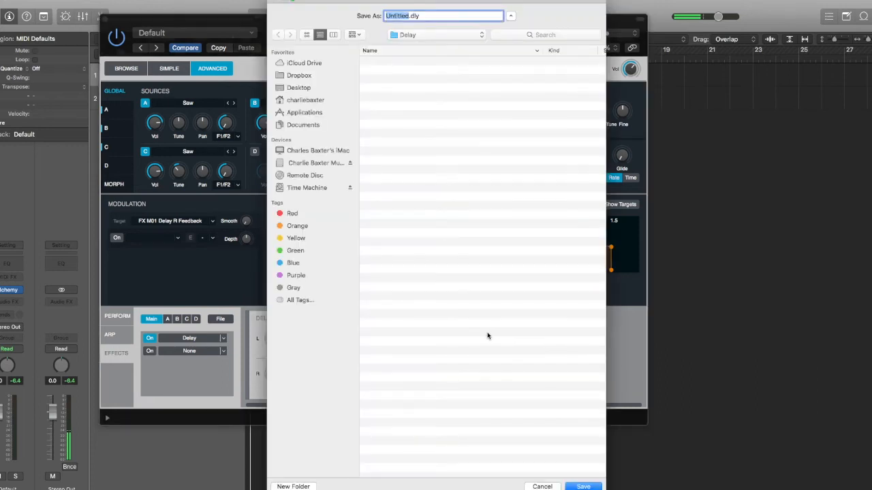
{"action": "type", "text": "CB Delay"}
{"action": "key", "text": "Return"}
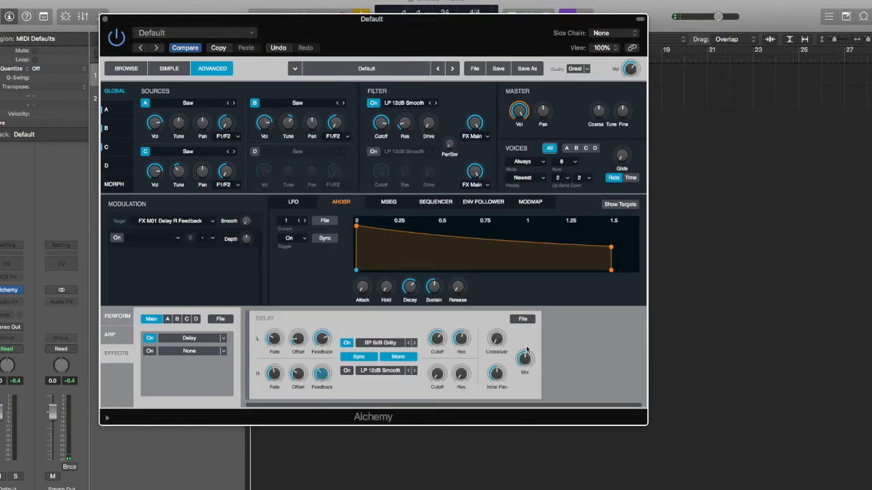
Load the saved CB Delay preset into the Delay effect
{"action": "left_click", "coordinate": [525, 320]}
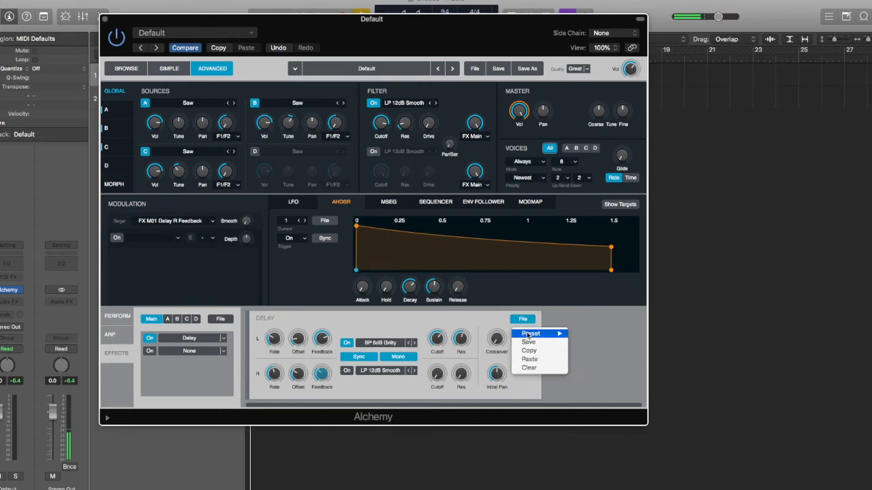
{"action": "mouse_move", "coordinate": [542, 337]}
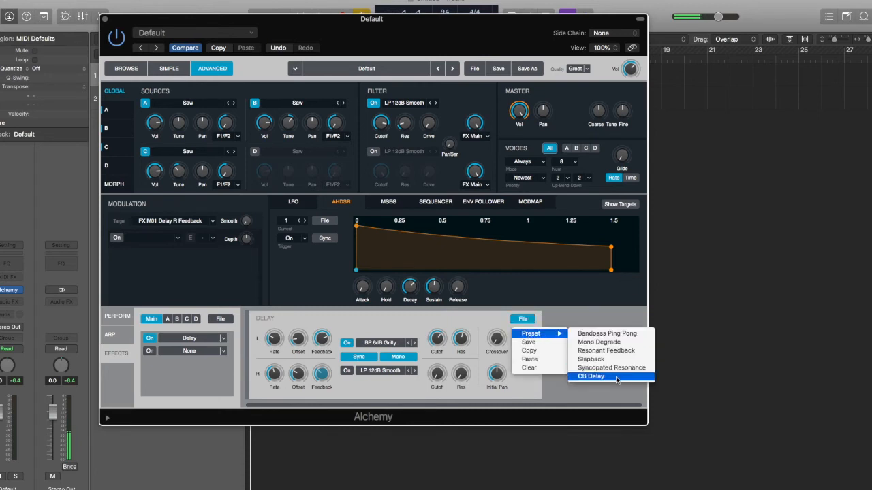
{"action": "left_click", "coordinate": [616, 378]}
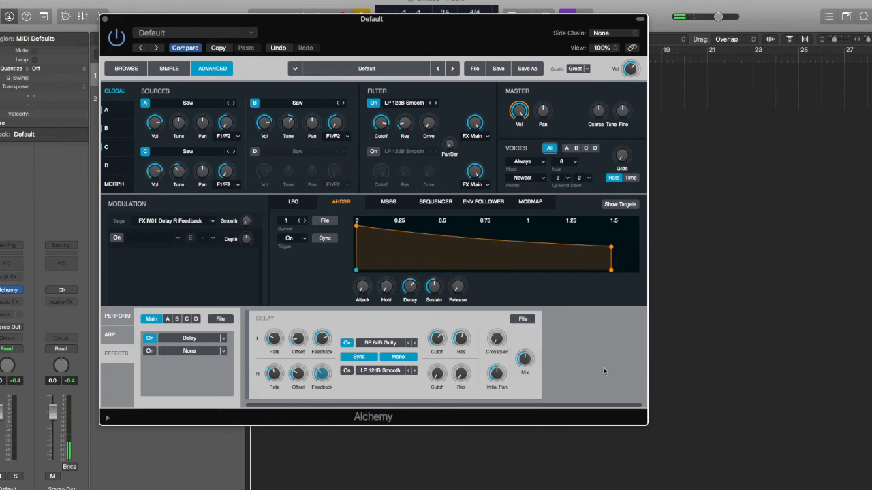
Clear the Delay effect's settings in the main rack
{"action": "left_click", "coordinate": [521, 320]}
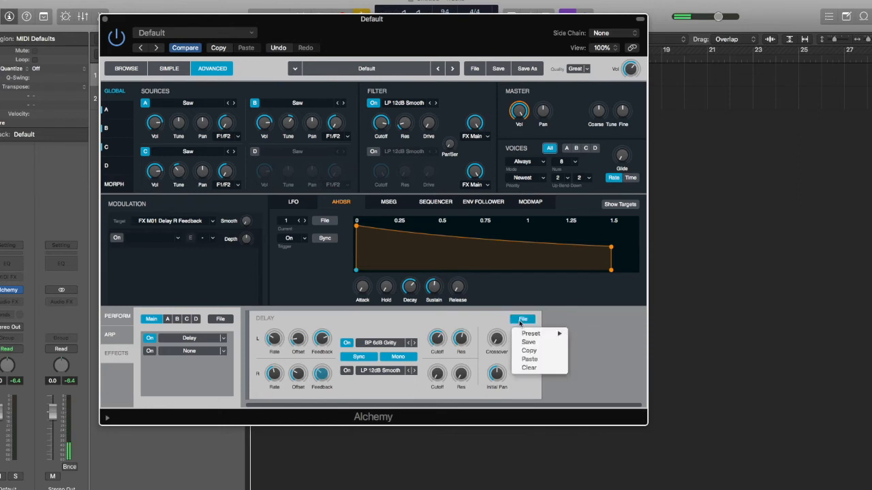
{"action": "left_click", "coordinate": [530, 368]}
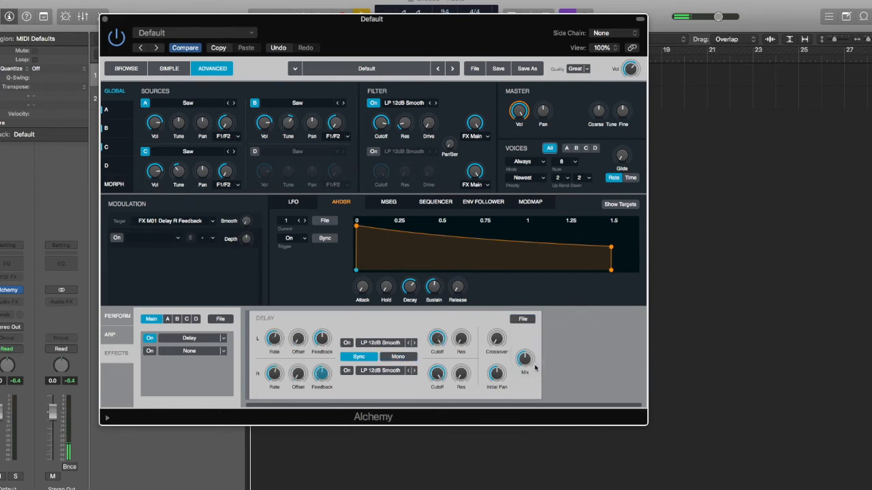
In effects rack A, remove the Multimode Filter and replace the Distortion with a Delay
{"action": "left_click", "coordinate": [167, 319]}
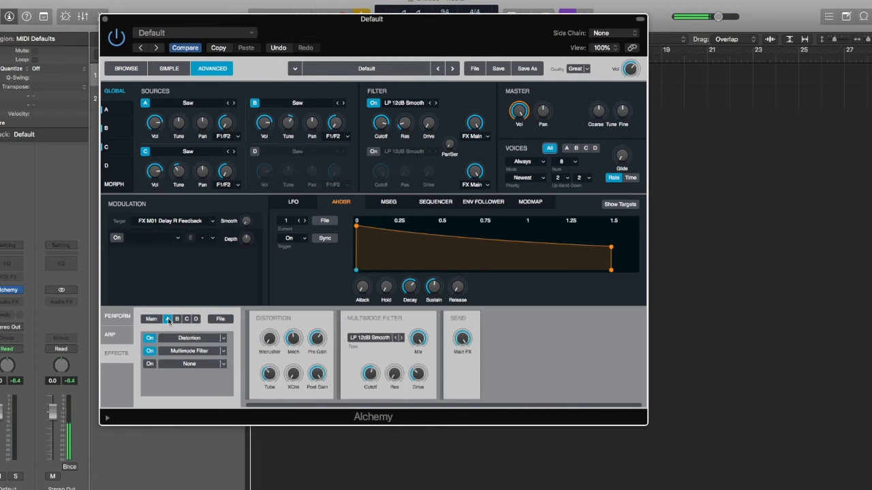
{"action": "left_click", "coordinate": [223, 351]}
{"action": "left_click", "coordinate": [224, 338]}
{"action": "left_click", "coordinate": [224, 341]}
{"action": "mouse_move", "coordinate": [223, 338]}
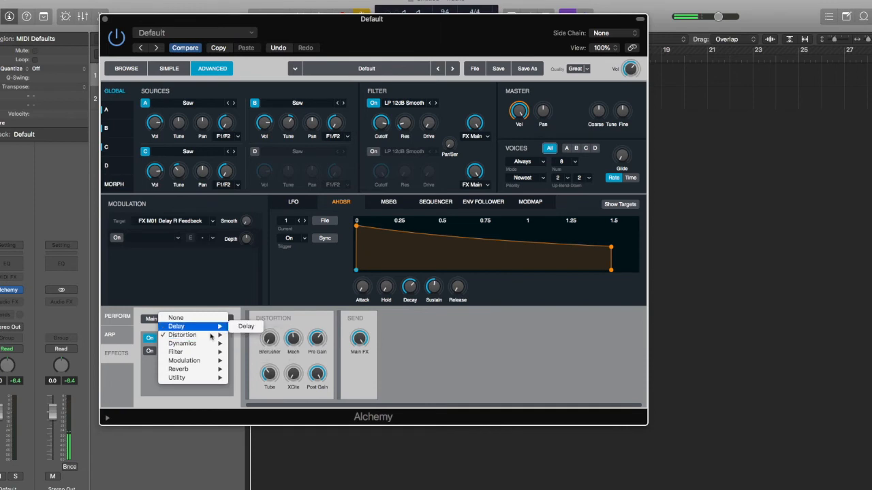
{"action": "left_click", "coordinate": [242, 328]}
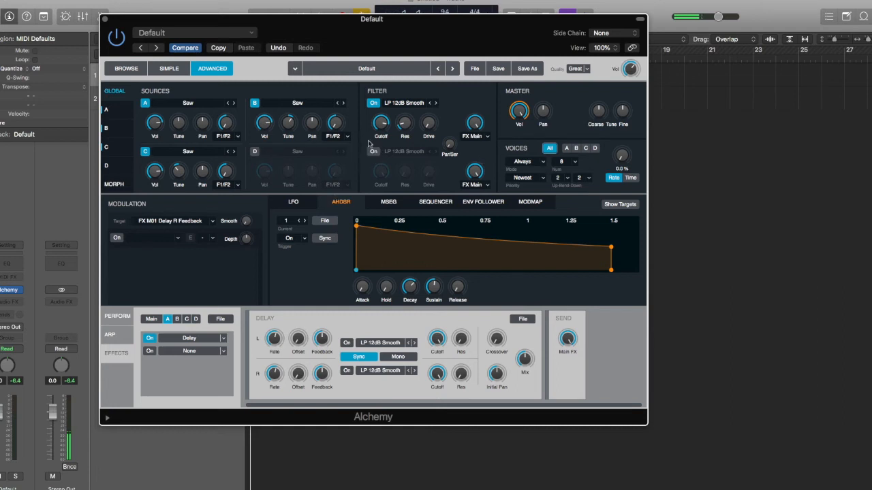
Route source A to F1/FX A and raise its balance knob to send signal into effects rack A
{"action": "mouse_move", "coordinate": [162, 116]}
{"action": "left_click", "coordinate": [223, 137]}
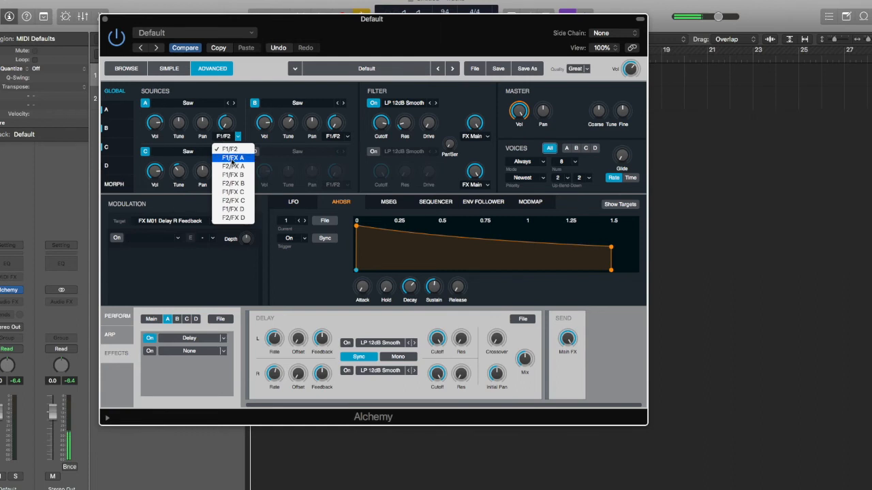
{"action": "left_click", "coordinate": [232, 158]}
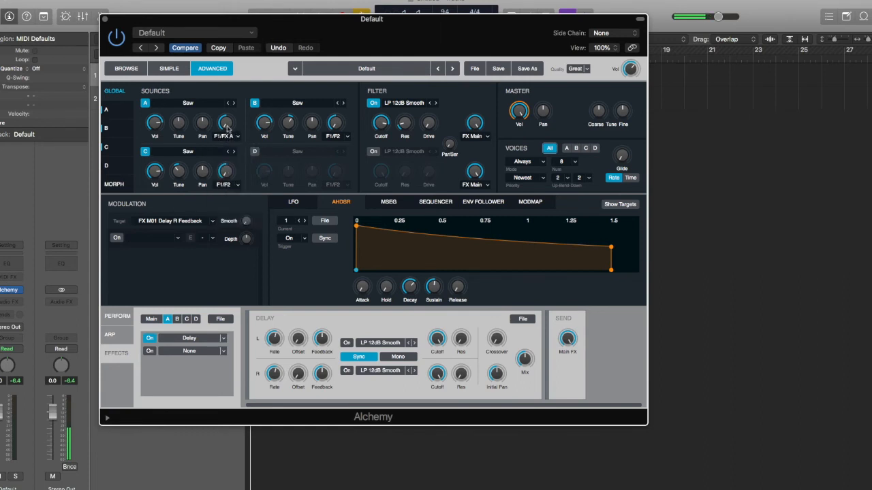
{"action": "left_click", "coordinate": [168, 319]}
{"action": "left_click", "coordinate": [224, 122]}
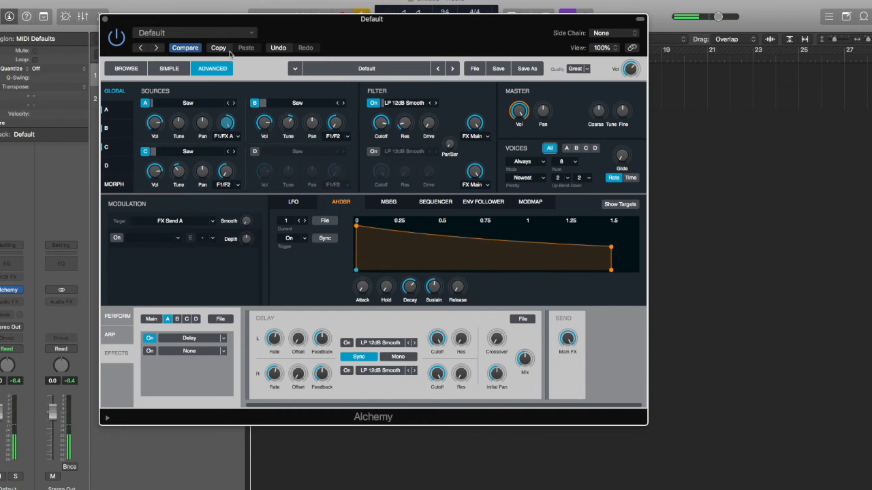
{"action": "left_click", "coordinate": [6, 317]}
{"action": "mouse_move", "coordinate": [8, 332]}
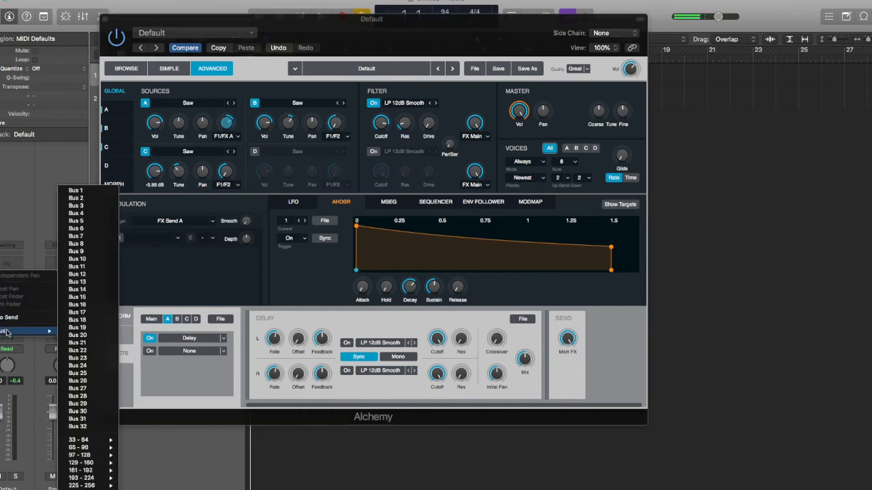
{"action": "left_click", "coordinate": [211, 272]}
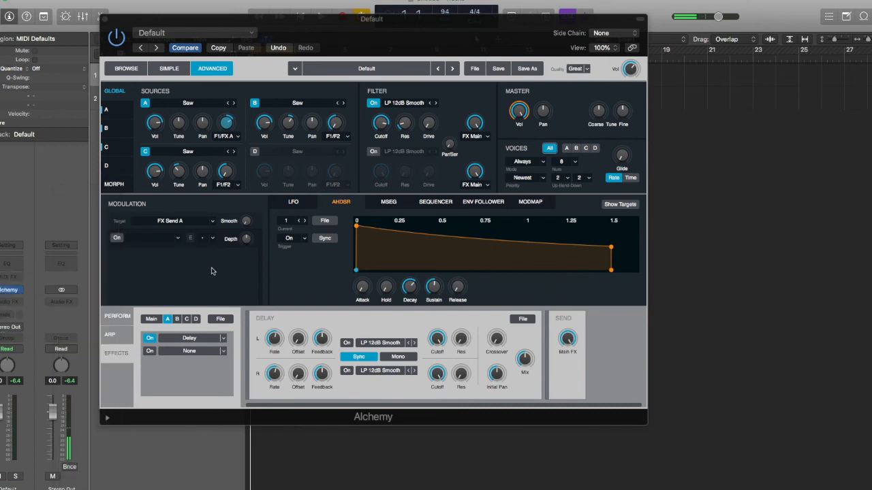
Route source B to F1/FX B with its balance knob raised, and turn on the Acoustic Reverb in effects rack B
{"action": "left_click", "coordinate": [347, 137]}
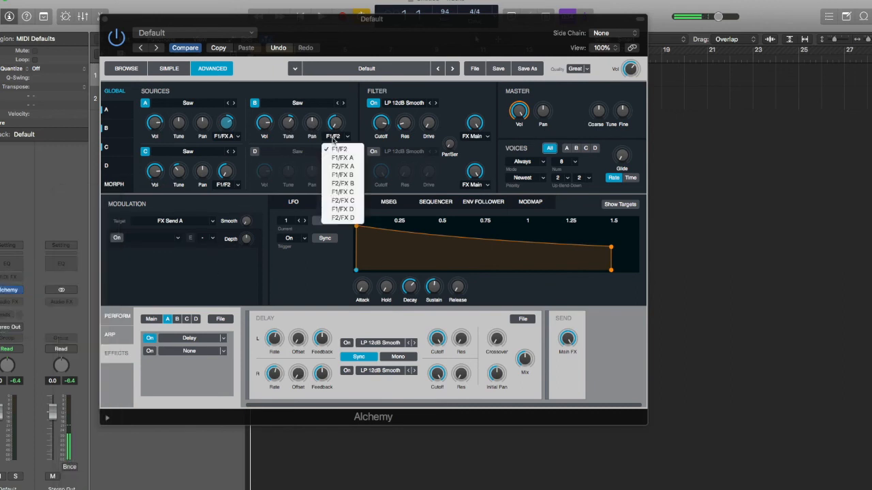
{"action": "left_click", "coordinate": [340, 175]}
{"action": "left_click", "coordinate": [335, 122]}
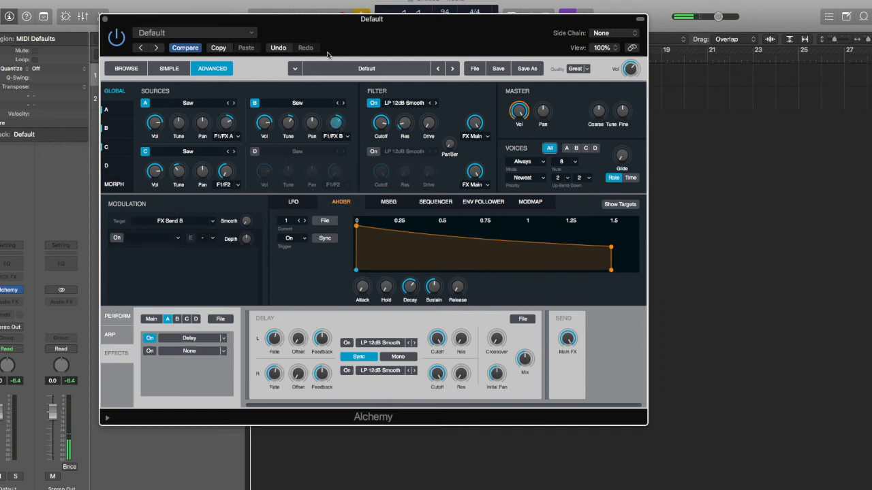
{"action": "left_click", "coordinate": [179, 319]}
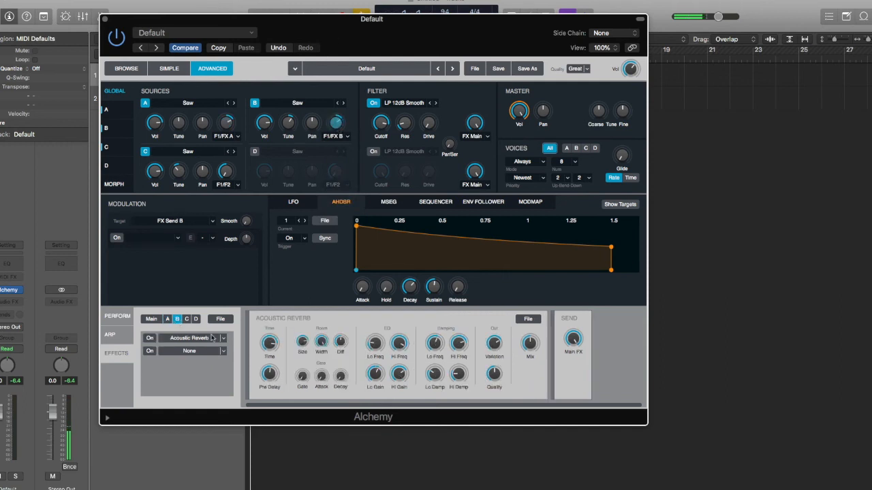
{"action": "left_click", "coordinate": [150, 339]}
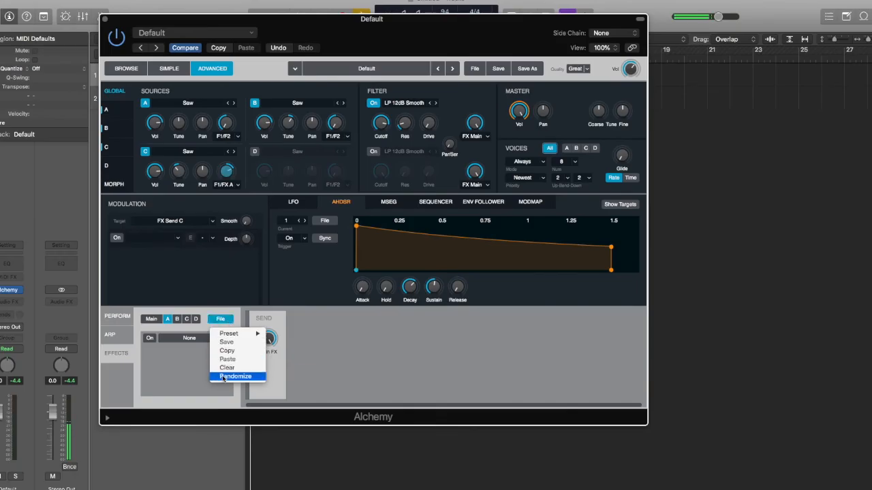
Randomize effects rack A once and the main rack's effect settings twice
{"action": "left_click", "coordinate": [222, 377]}
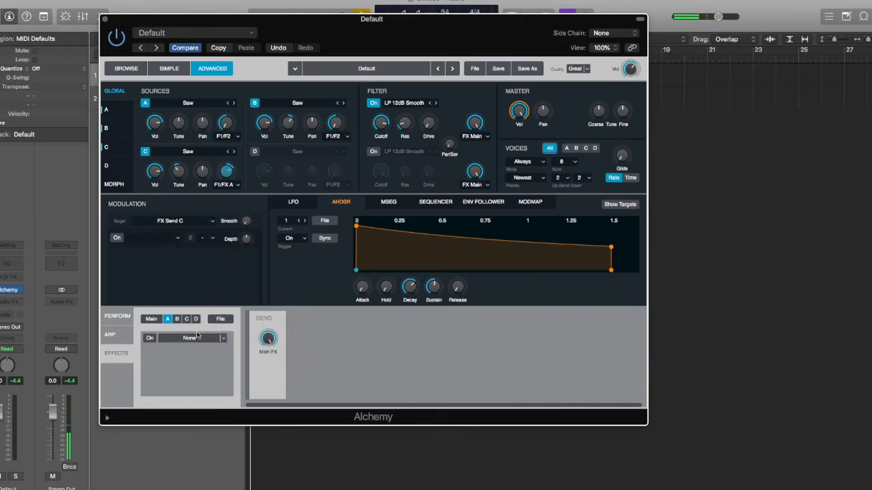
{"action": "left_click", "coordinate": [152, 319]}
{"action": "left_click", "coordinate": [221, 319]}
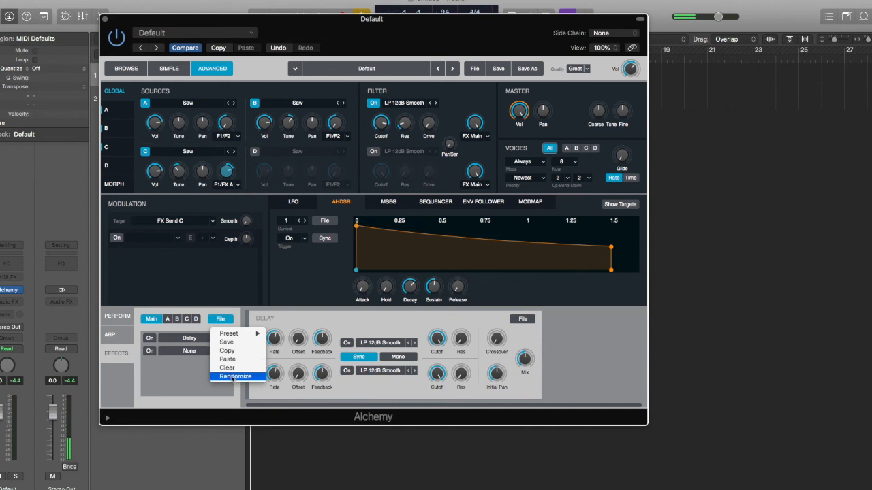
{"action": "left_click", "coordinate": [232, 378]}
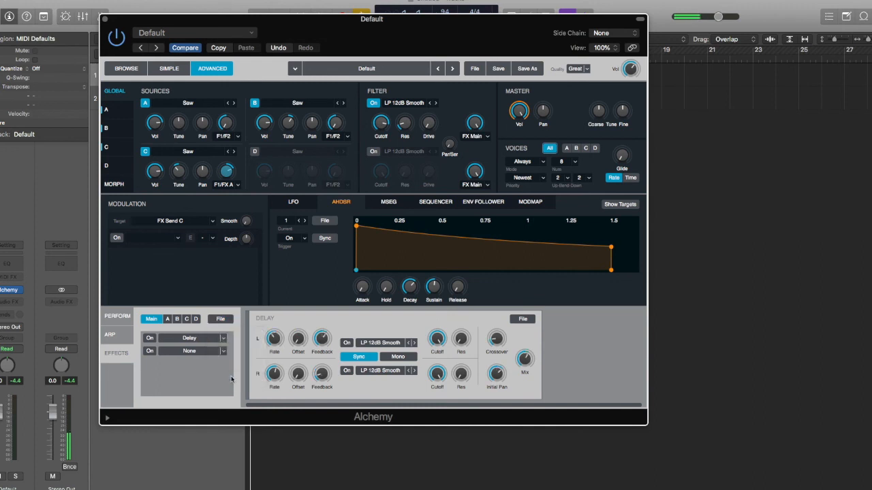
{"action": "left_click", "coordinate": [221, 320]}
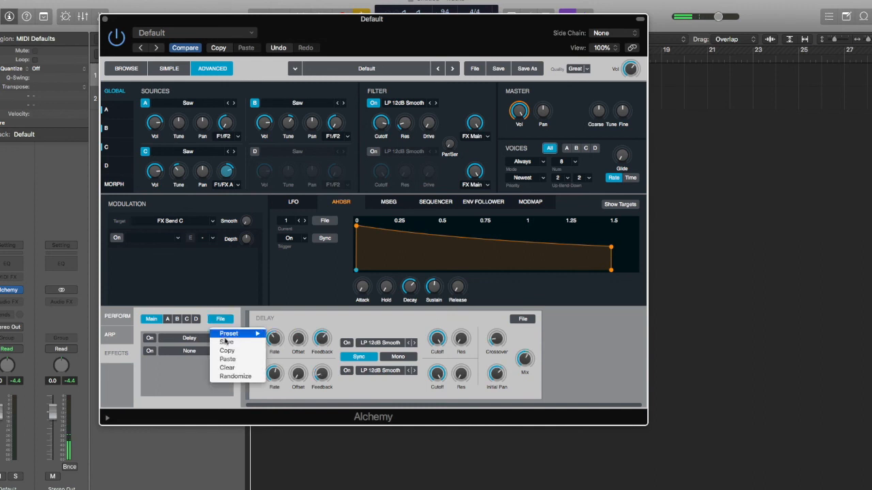
{"action": "left_click", "coordinate": [234, 376]}
Add a Bandpass Filter after the Delay in the main rack and randomize the rack's settings
{"action": "mouse_move", "coordinate": [324, 343]}
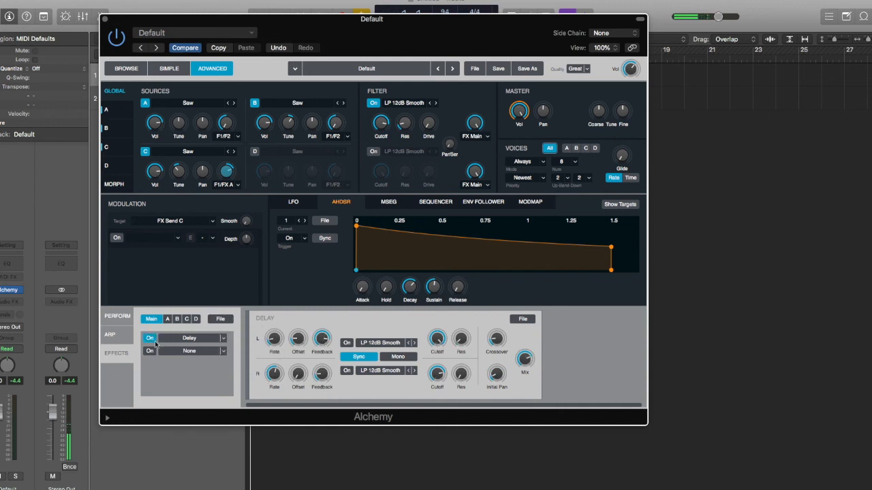
{"action": "left_click", "coordinate": [189, 350]}
{"action": "mouse_move", "coordinate": [219, 365]}
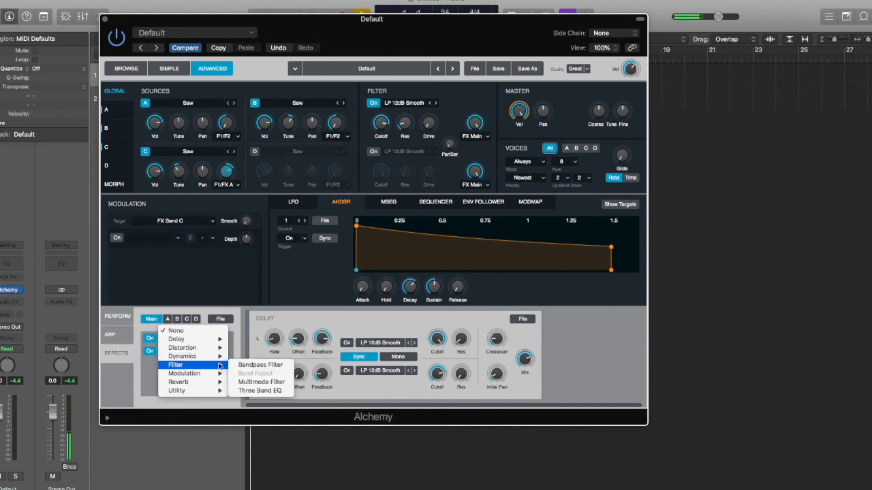
{"action": "left_click", "coordinate": [259, 365]}
{"action": "left_click", "coordinate": [220, 319]}
{"action": "left_click", "coordinate": [235, 376]}
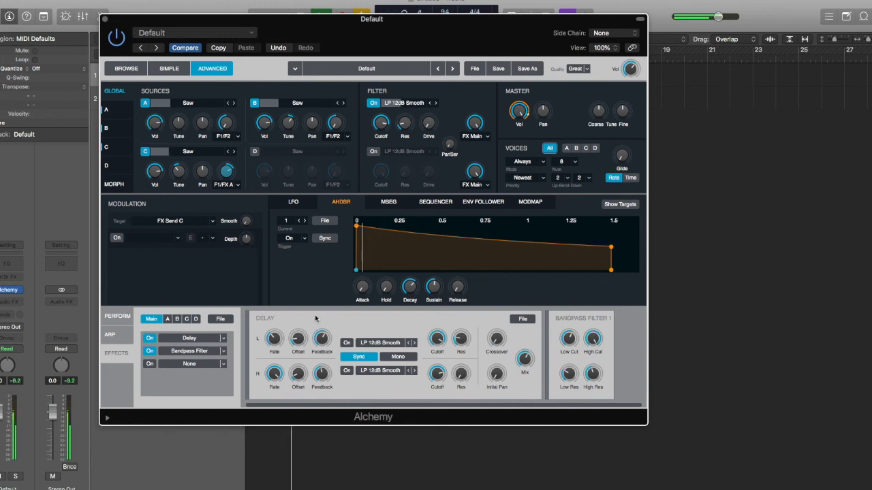
Load the Hit And Wait rack preset into the main effects rack
{"action": "left_click", "coordinate": [223, 322]}
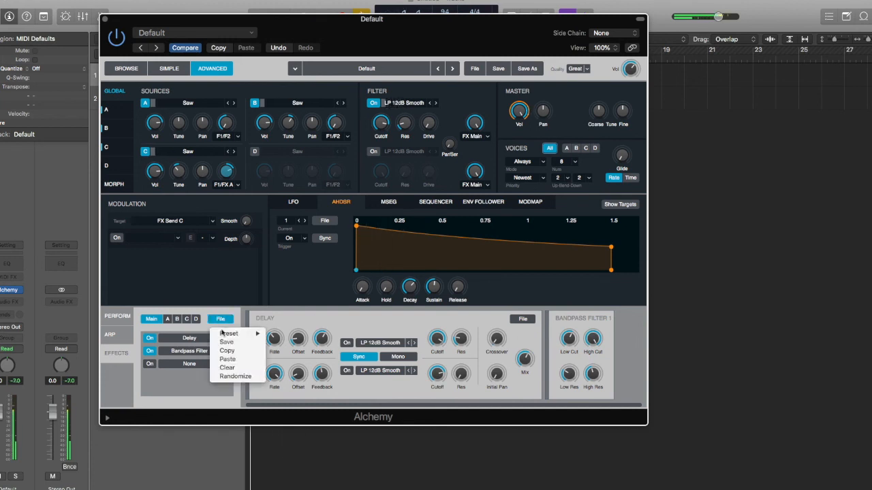
{"action": "mouse_move", "coordinate": [252, 333]}
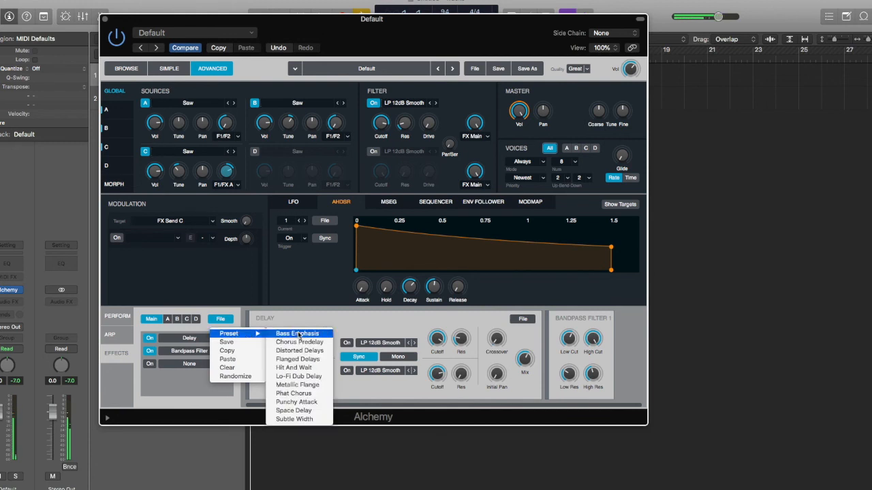
{"action": "left_click", "coordinate": [294, 367]}
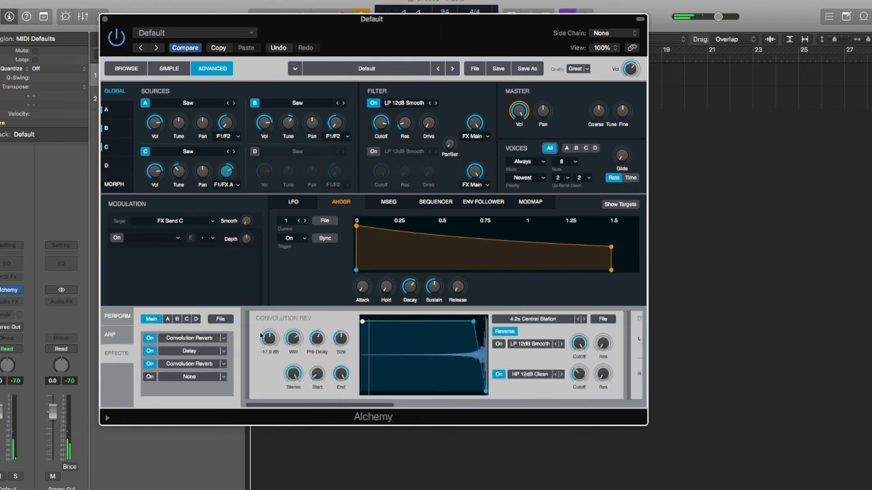